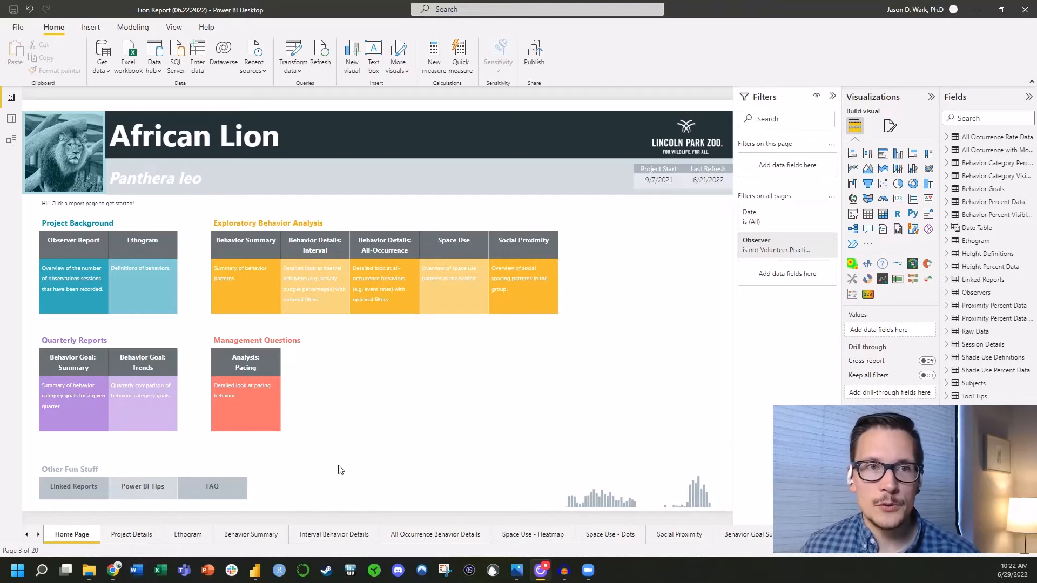
On the Project Details page, try ending the date range at 6/13/2022, 6/1/2022 and 4/1/2022, and clear the date slicer
left_click(144, 533)
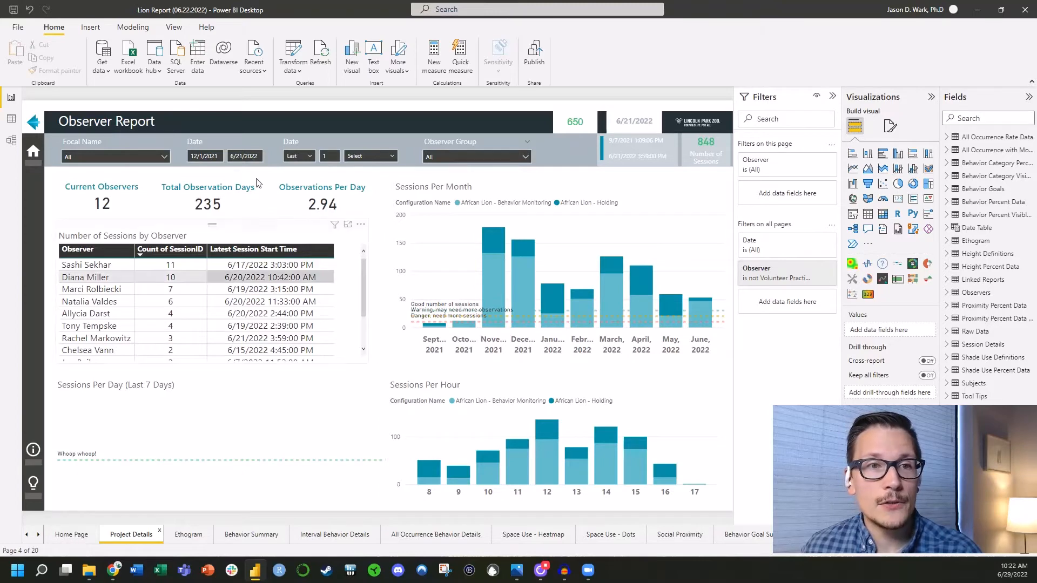
left_click(251, 158)
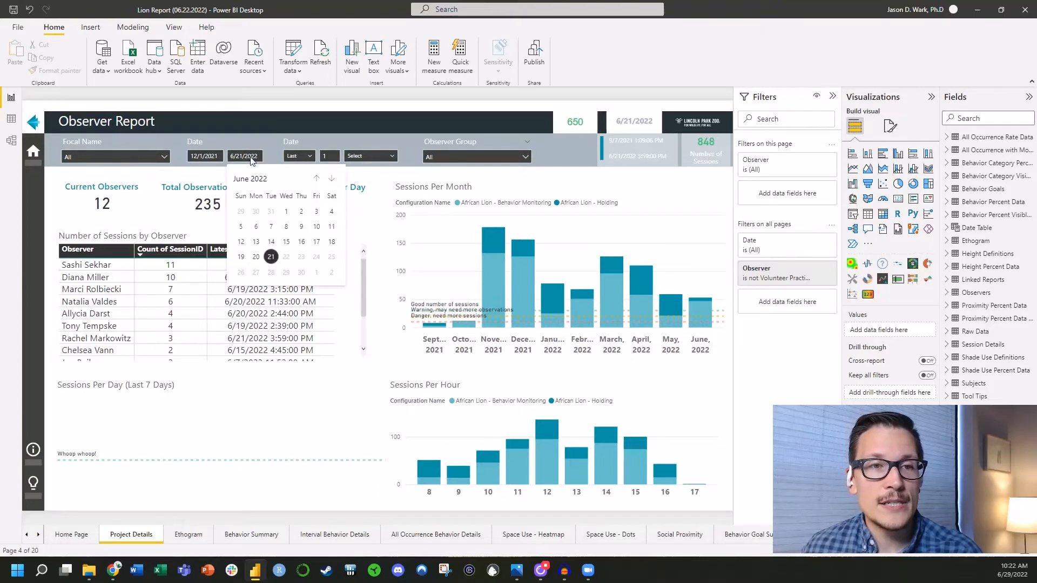
left_click(257, 242)
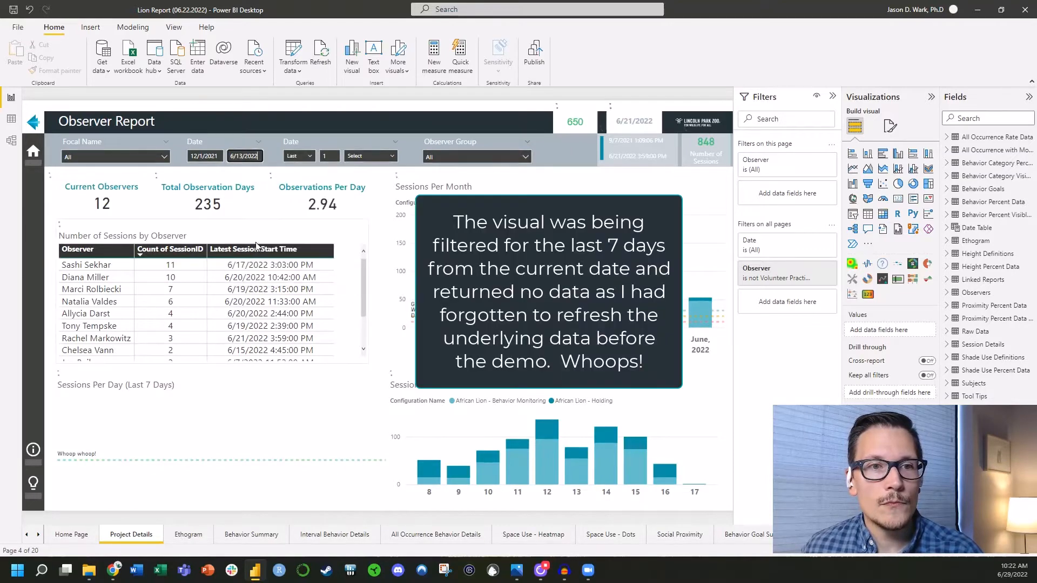
left_click(250, 156)
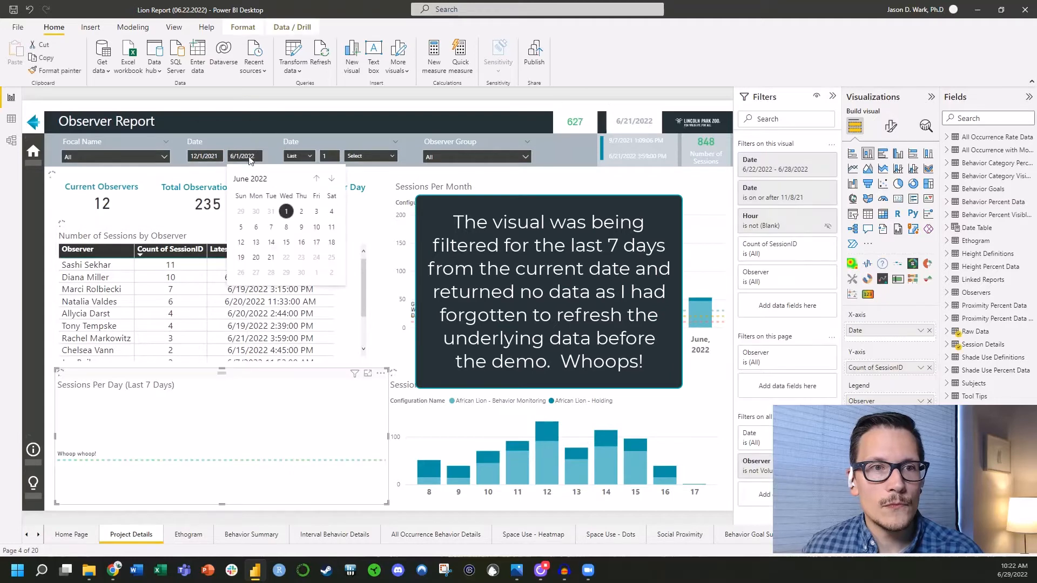
left_click(316, 178)
left_click(316, 178)
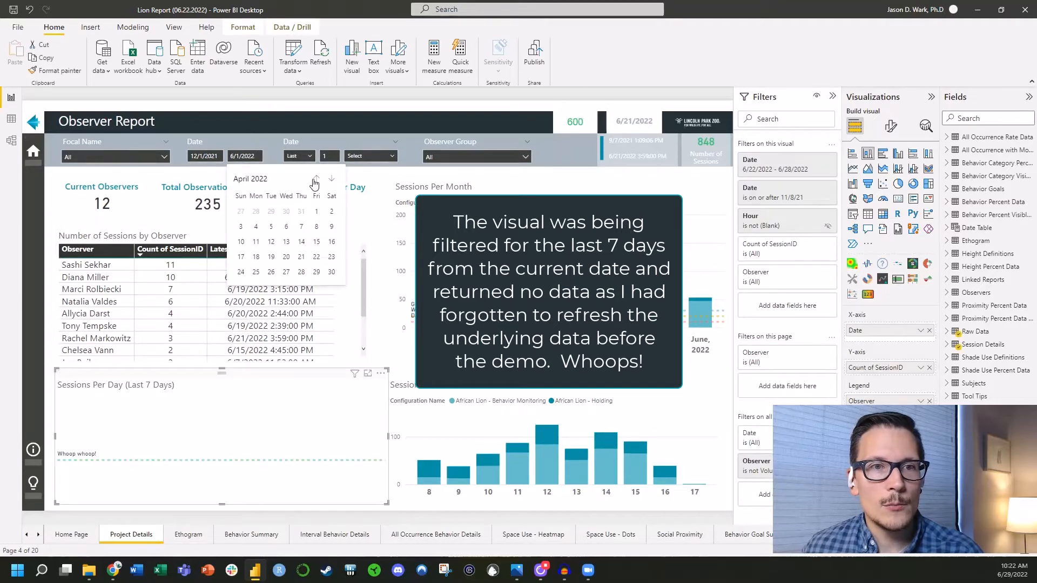
left_click(316, 217)
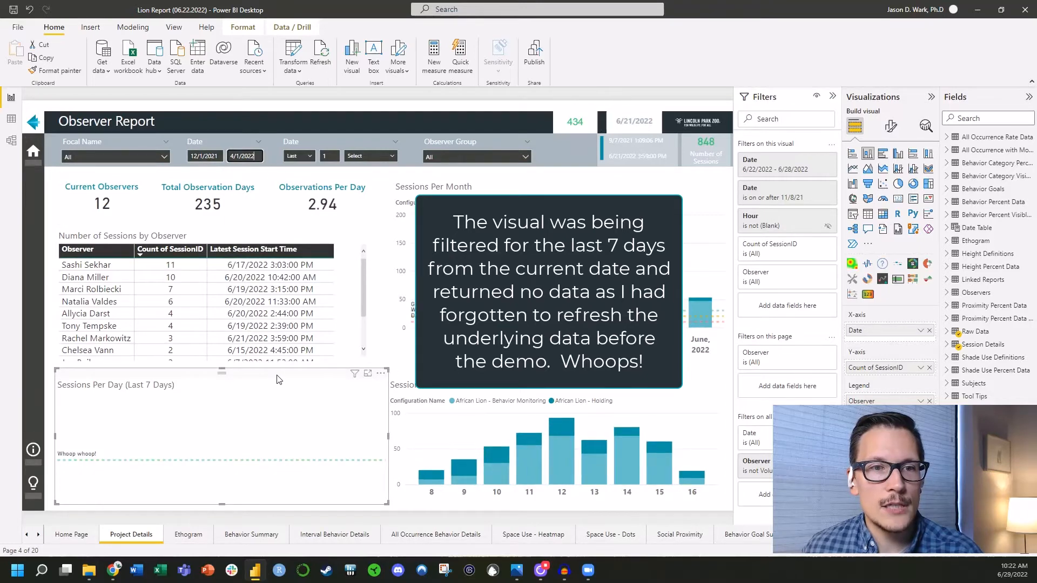
left_click(389, 363)
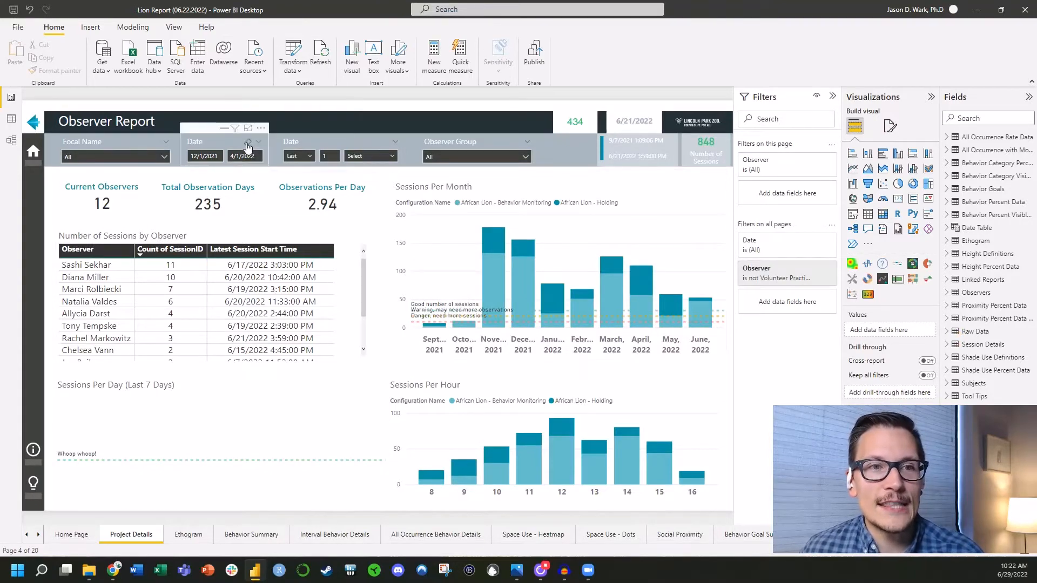
left_click(248, 145)
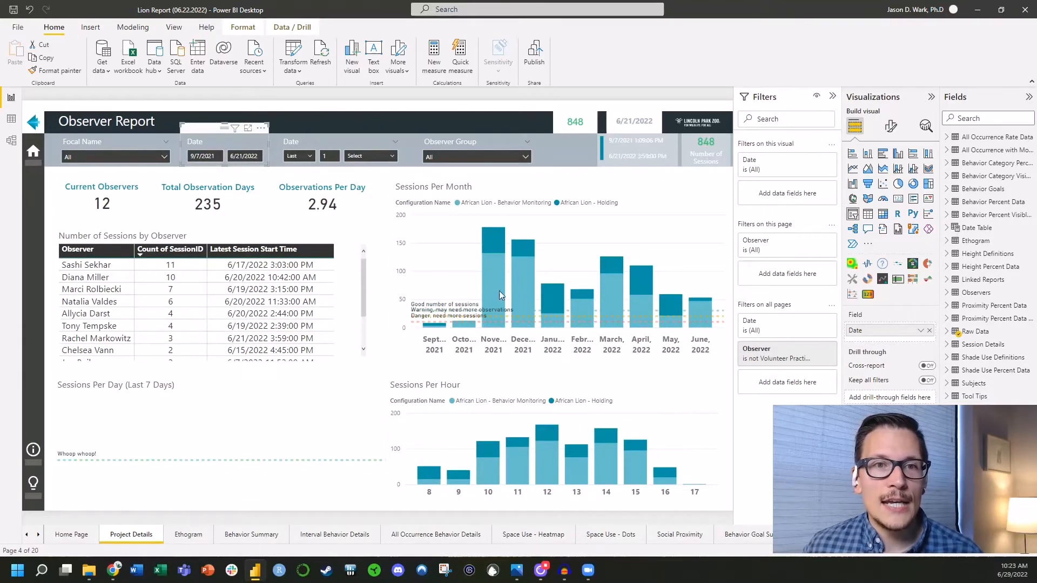
Try filtering the Observer Report by the Animal Care observer group and remove that filter
left_click(454, 158)
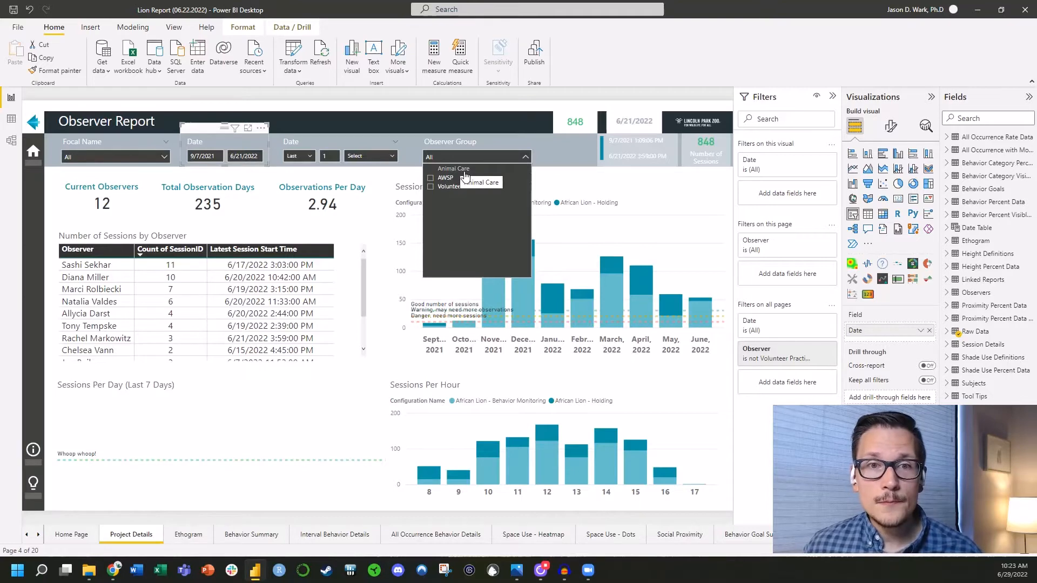
left_click(465, 172)
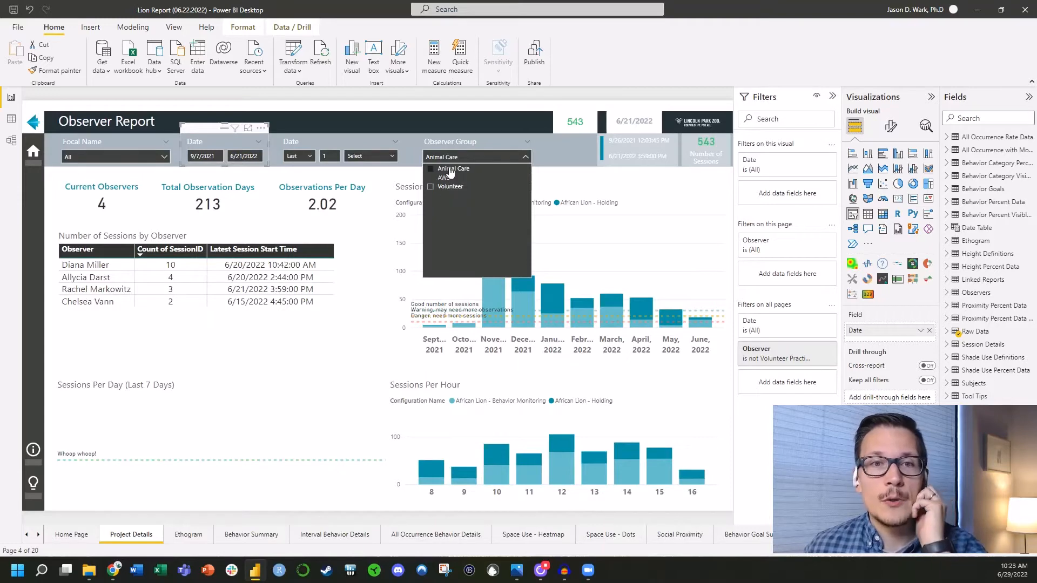
left_click(449, 170)
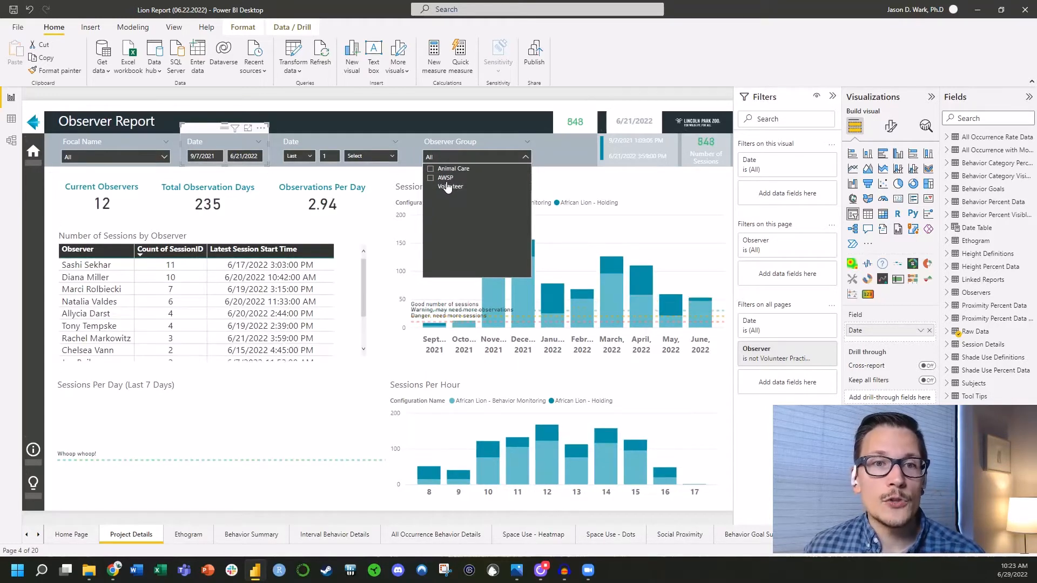
left_click(522, 157)
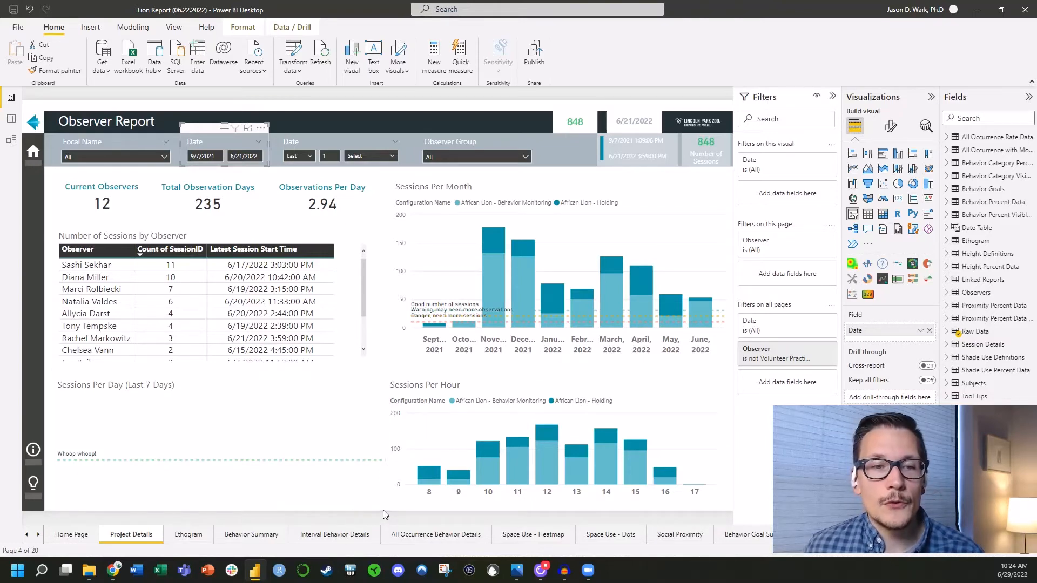
Examine the Ethogram, Behavior Summary and Interval Behavior Details report pages, including the weekly visible-time chart
left_click(188, 534)
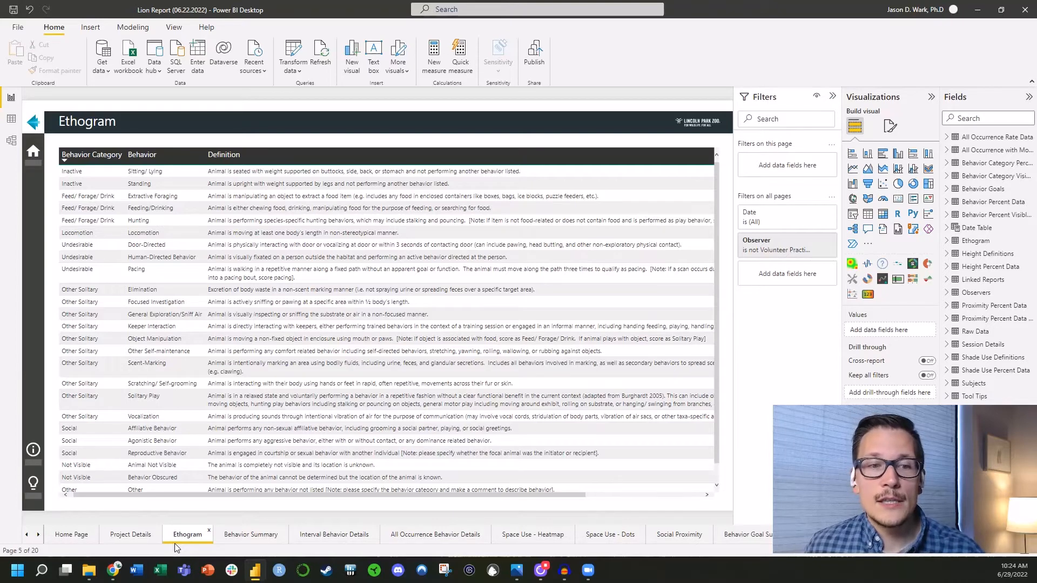
left_click(241, 537)
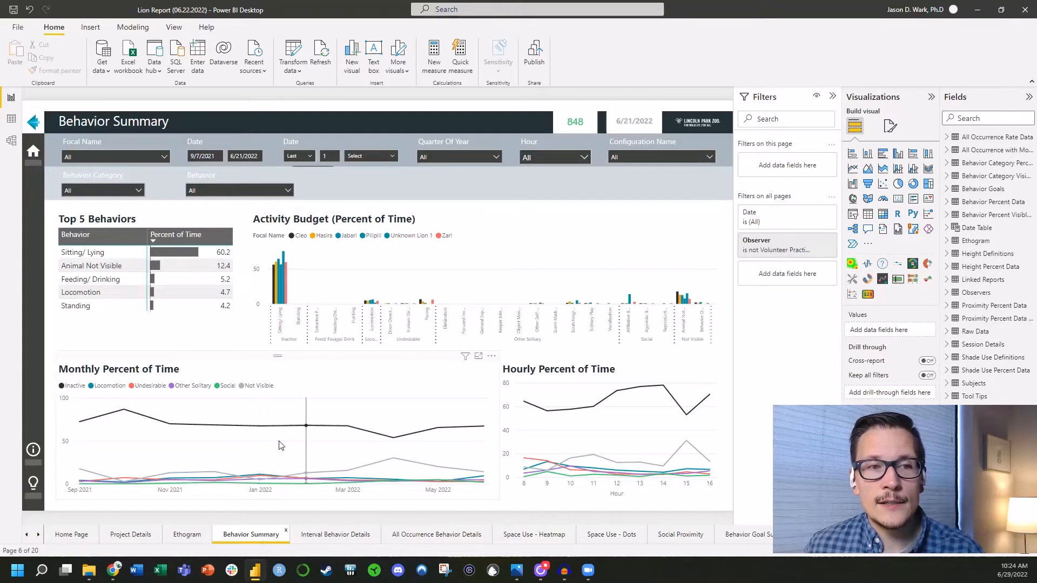
mouse_move(236, 419)
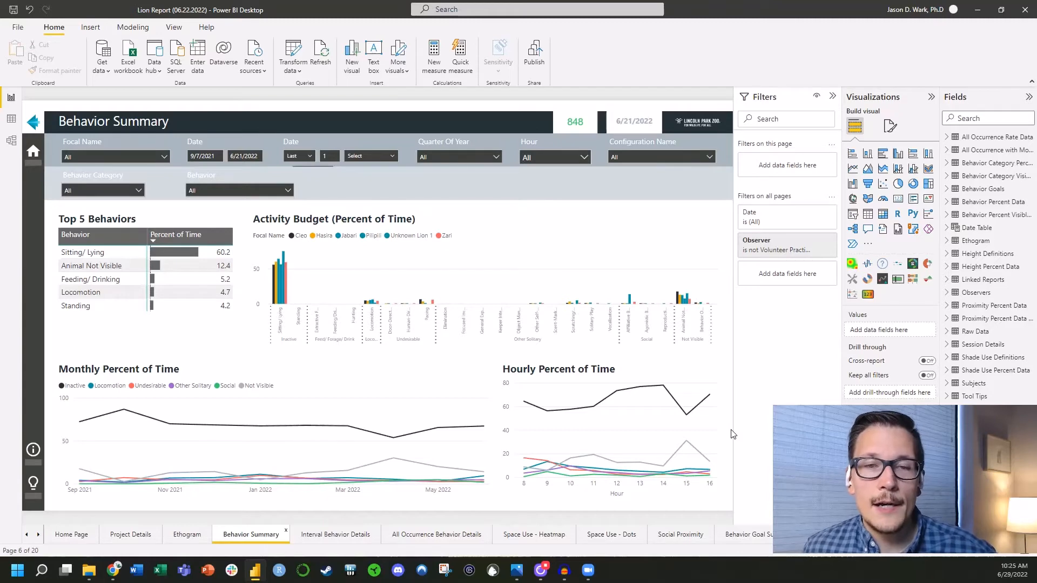
left_click(345, 540)
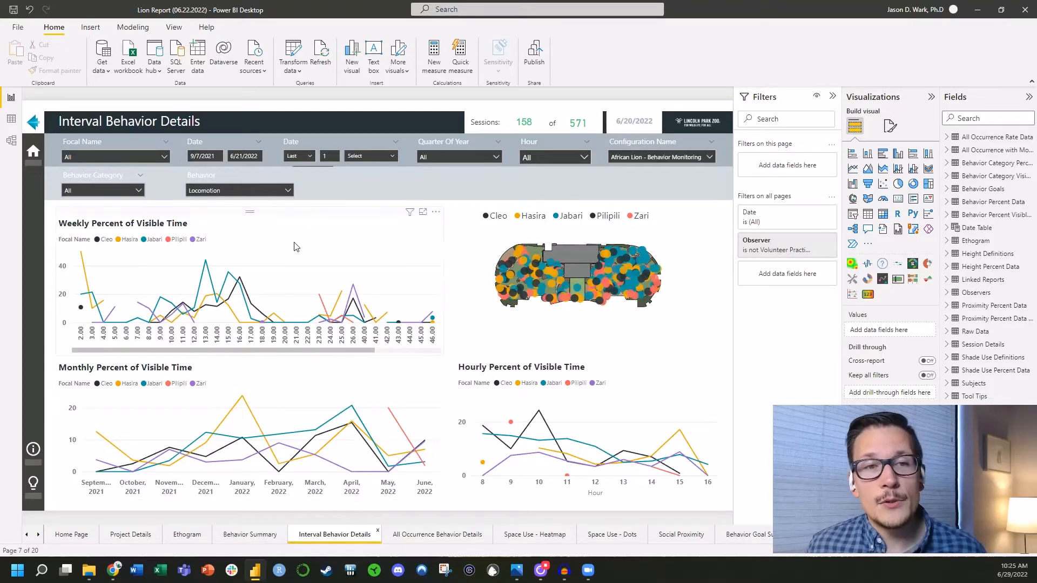
mouse_move(306, 263)
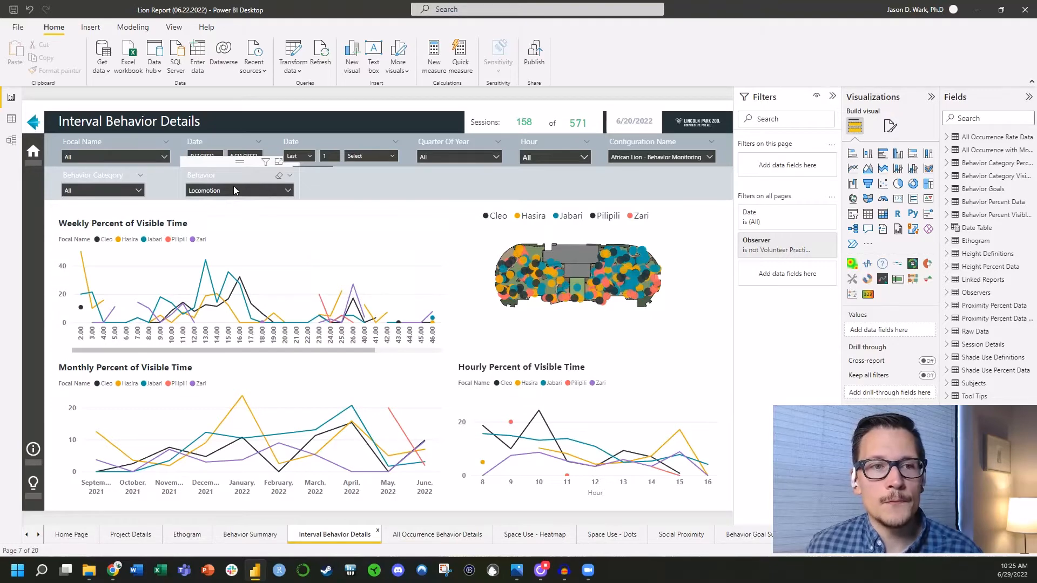
left_click_drag(252, 349, 330, 350)
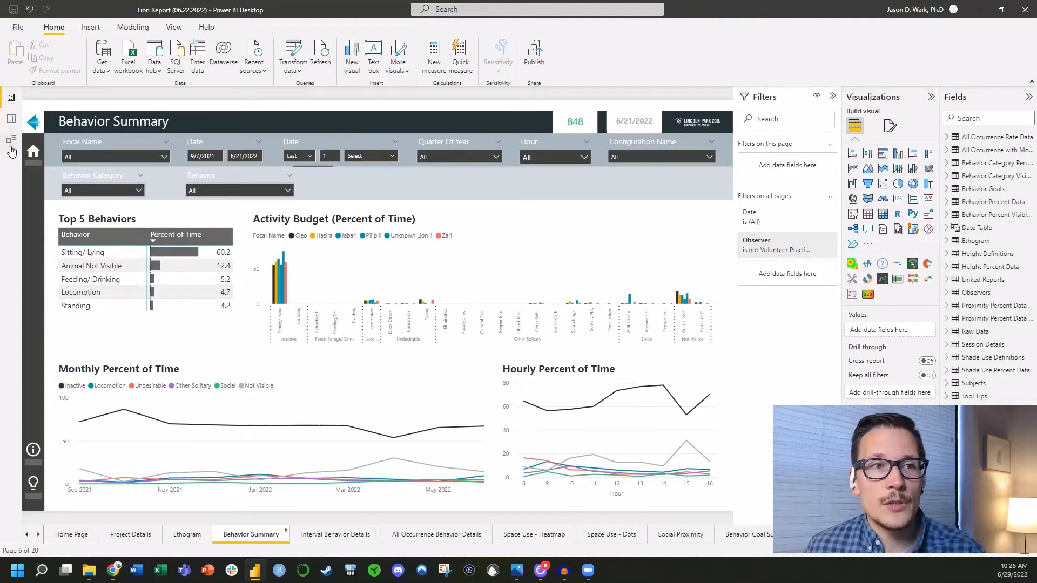
Inspect the underlying rows of the Behavior Percent Data and Behavior Percent Visible Data tables, with the table list widened
left_click(12, 120)
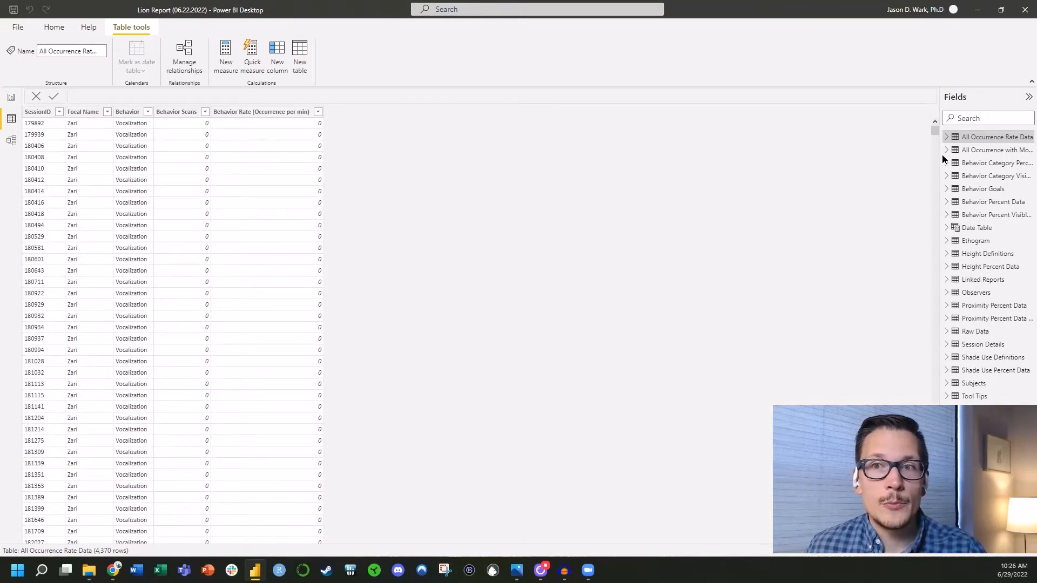
left_click_drag(940, 157, 713, 187)
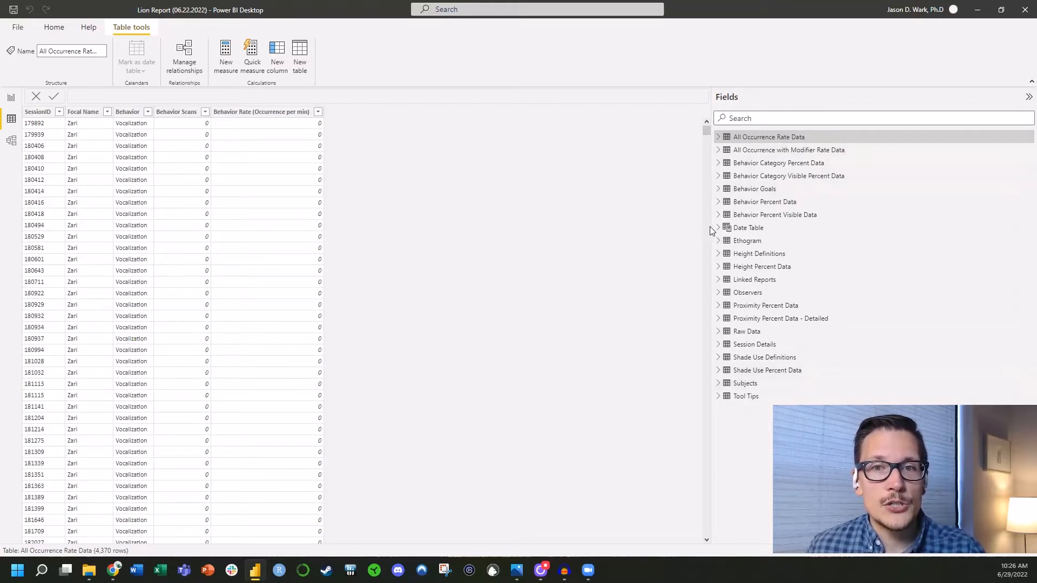
left_click(777, 203)
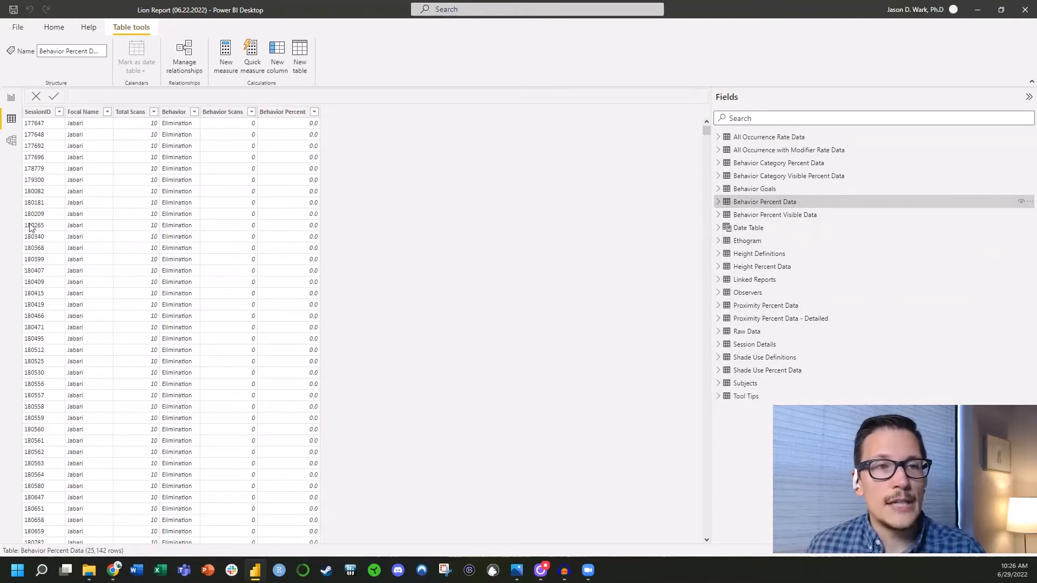
left_click(778, 216)
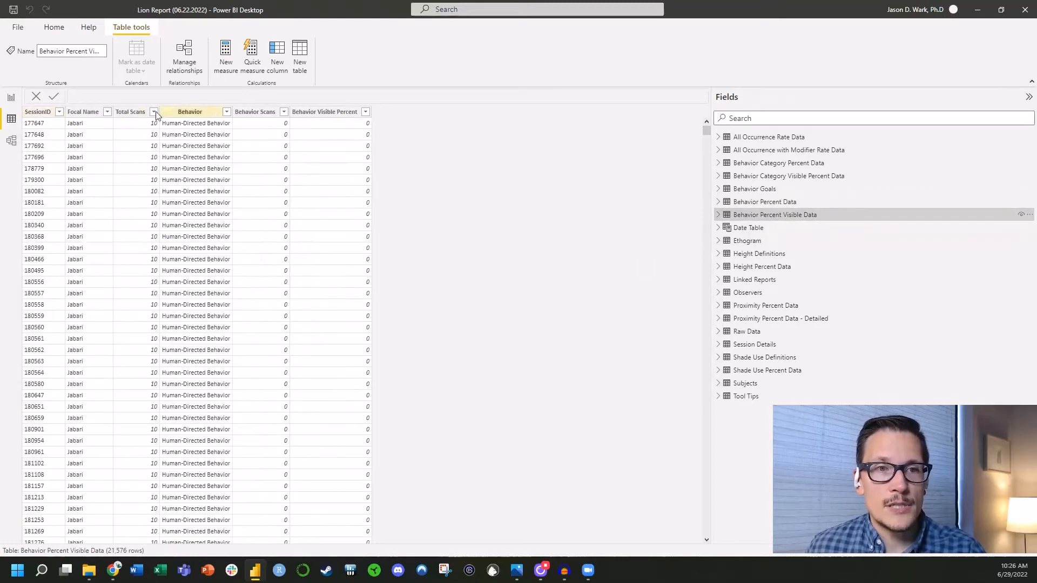
Show the relationship diagram of the data model and enlarge its canvas by collapsing Properties and narrowing Fields
left_click(15, 147)
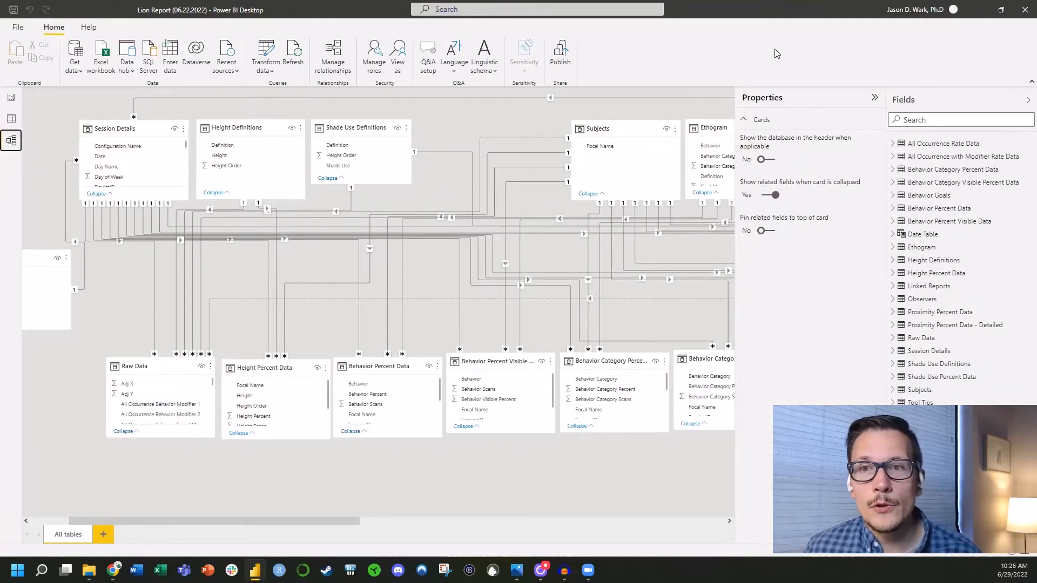
left_click(875, 98)
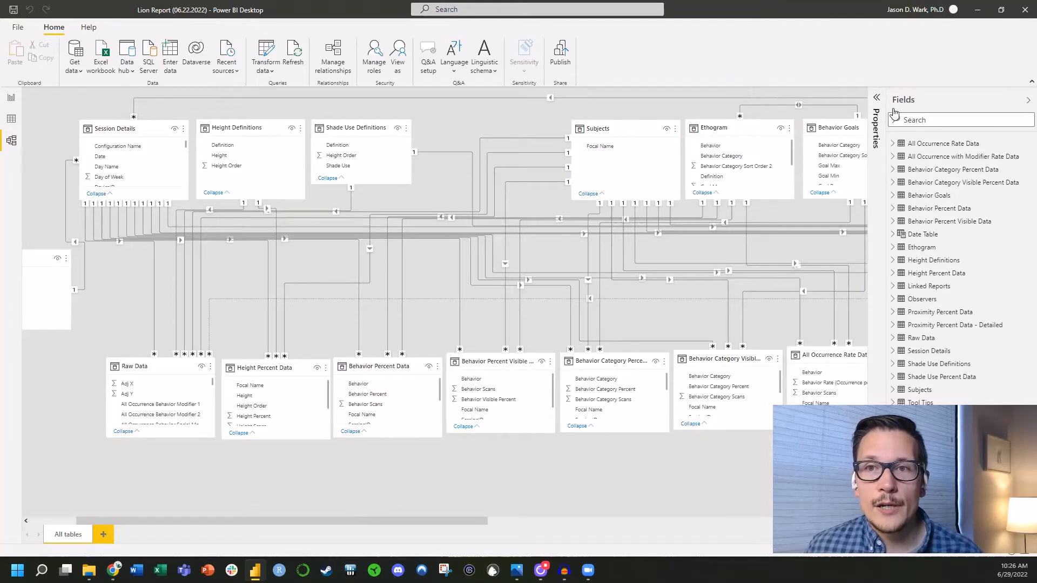
left_click_drag(886, 102, 945, 108)
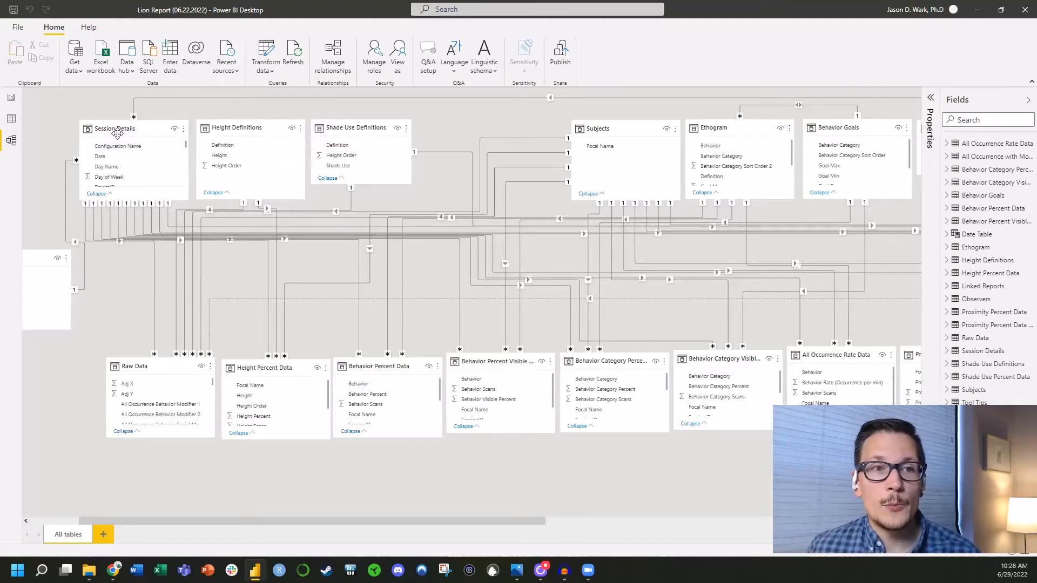
Examine the Session Details table data across all its columns, including the crowd size, weather and temperature questions
left_click(11, 119)
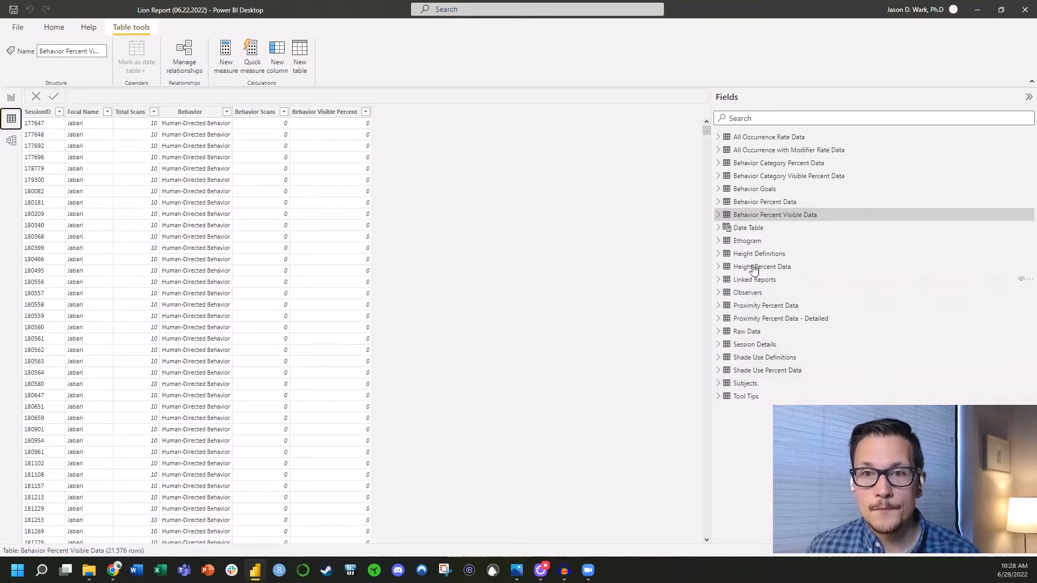
left_click(757, 344)
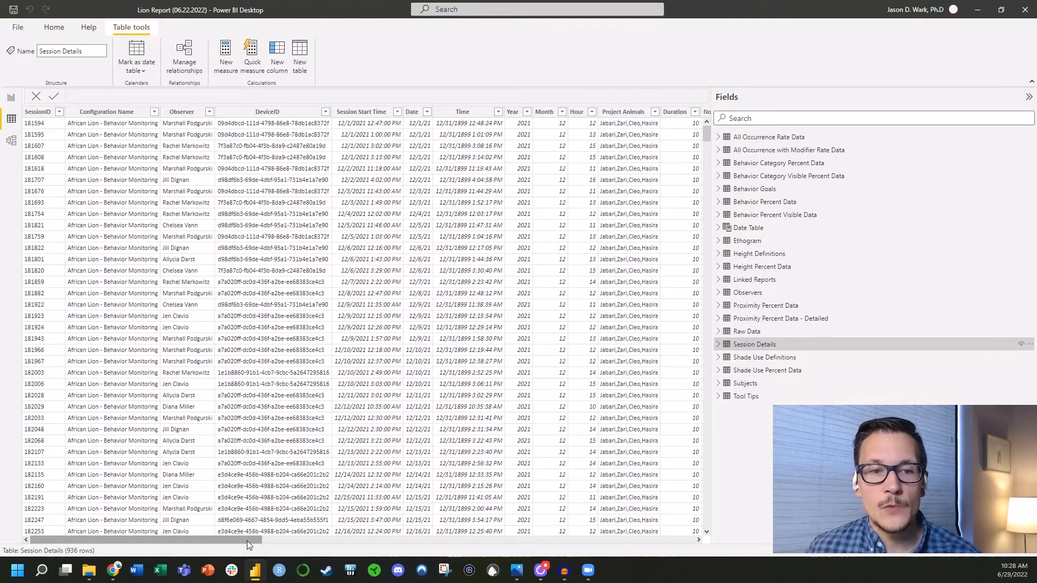
left_click_drag(247, 540, 223, 559)
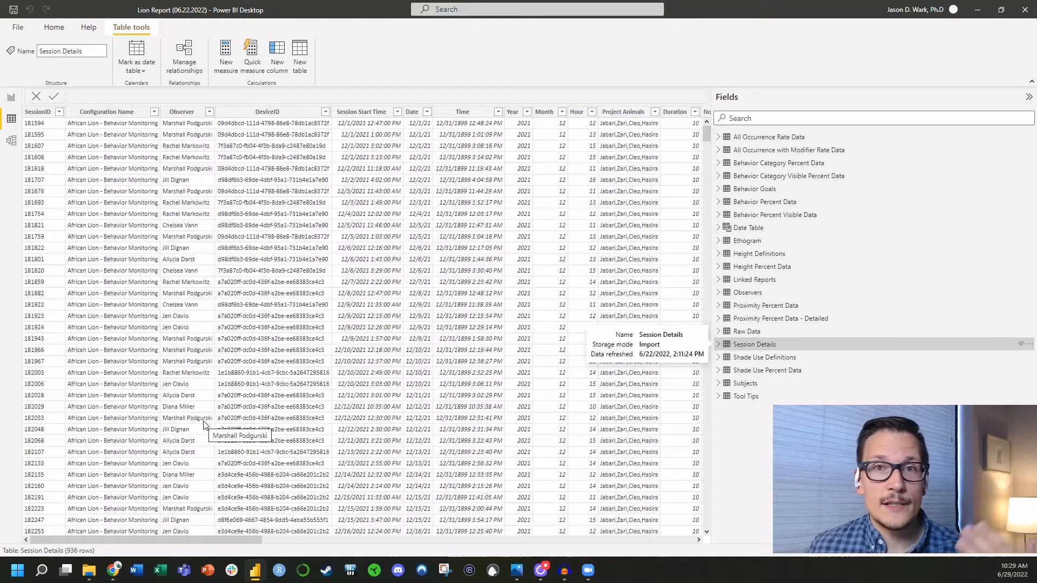
left_click_drag(229, 541, 519, 532)
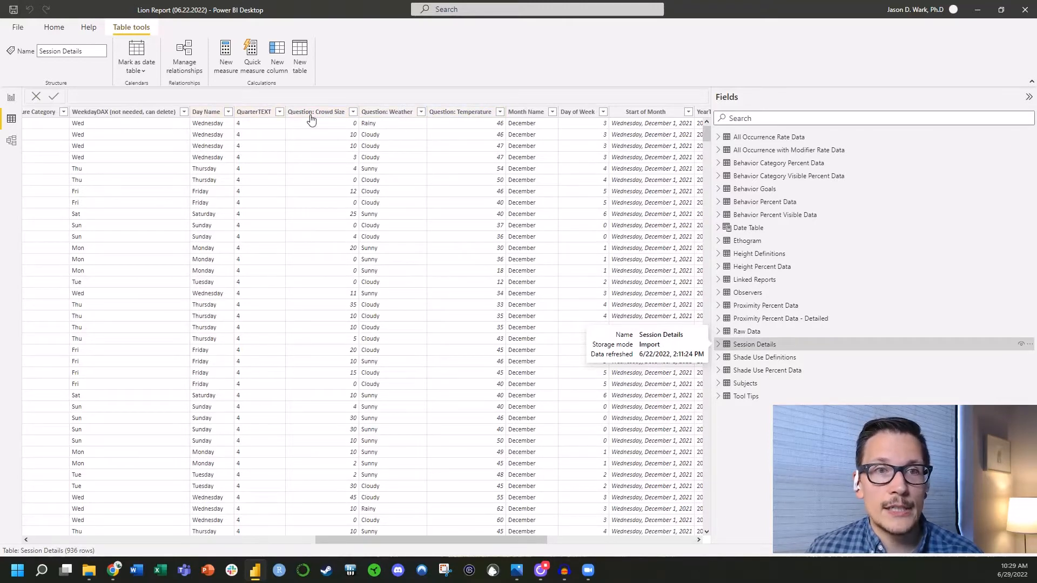
left_click_drag(488, 543, 157, 558)
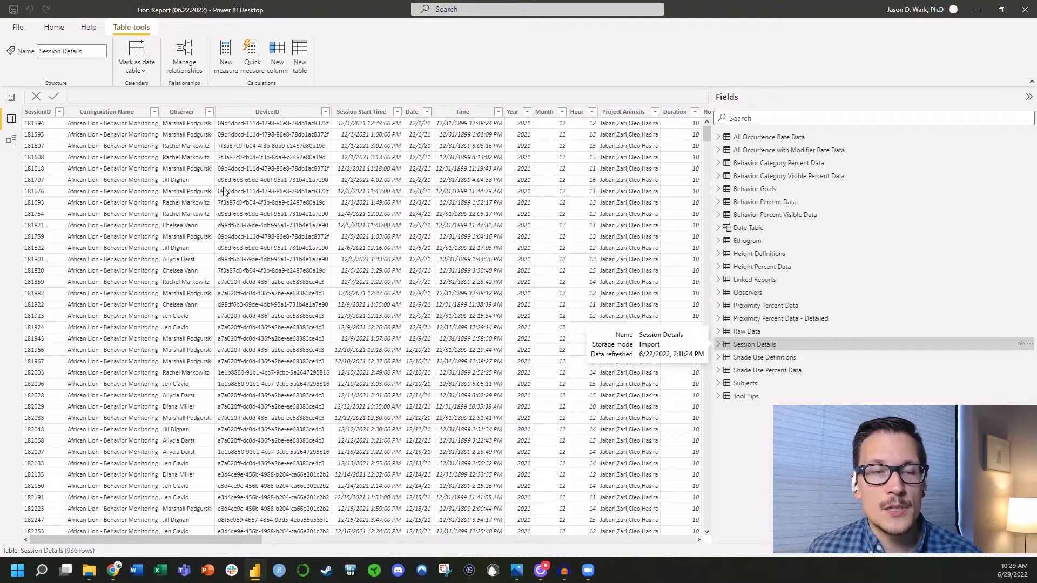
Open the Power Query Editor from the report and view the month options for adding a column from Raw Data's Session Start Time
left_click(9, 99)
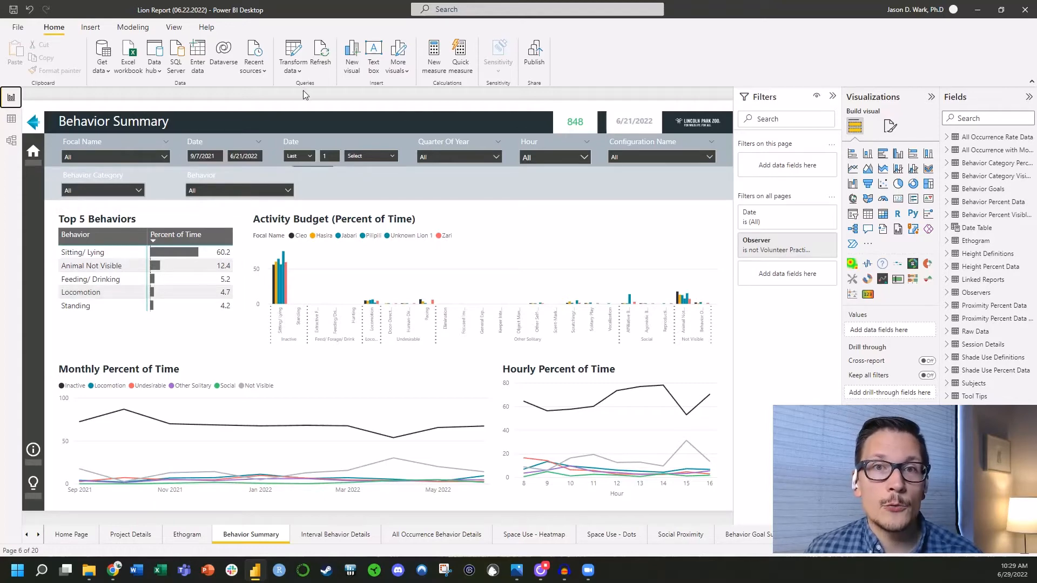
left_click(293, 54)
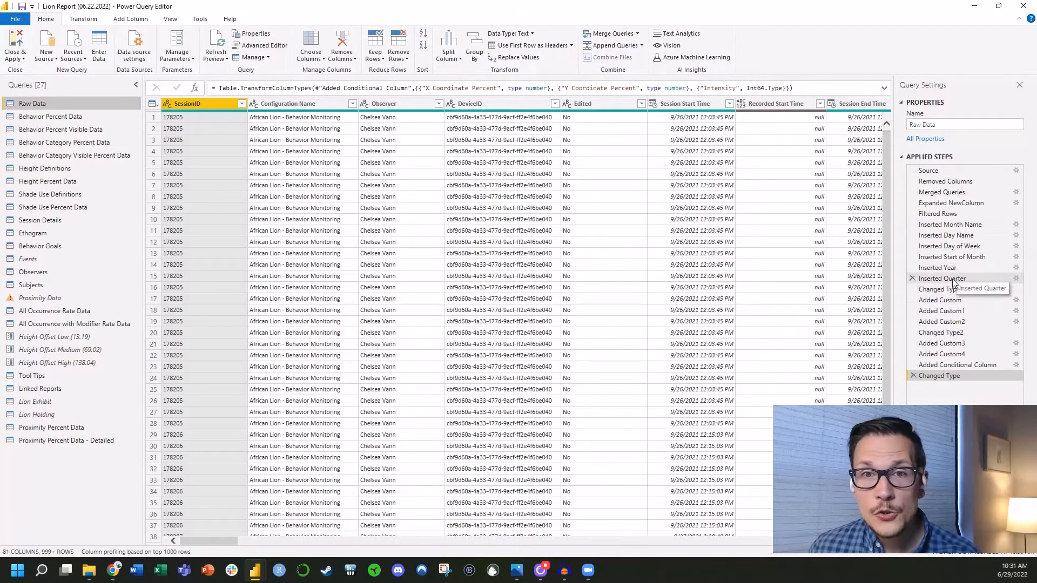
left_click(704, 103)
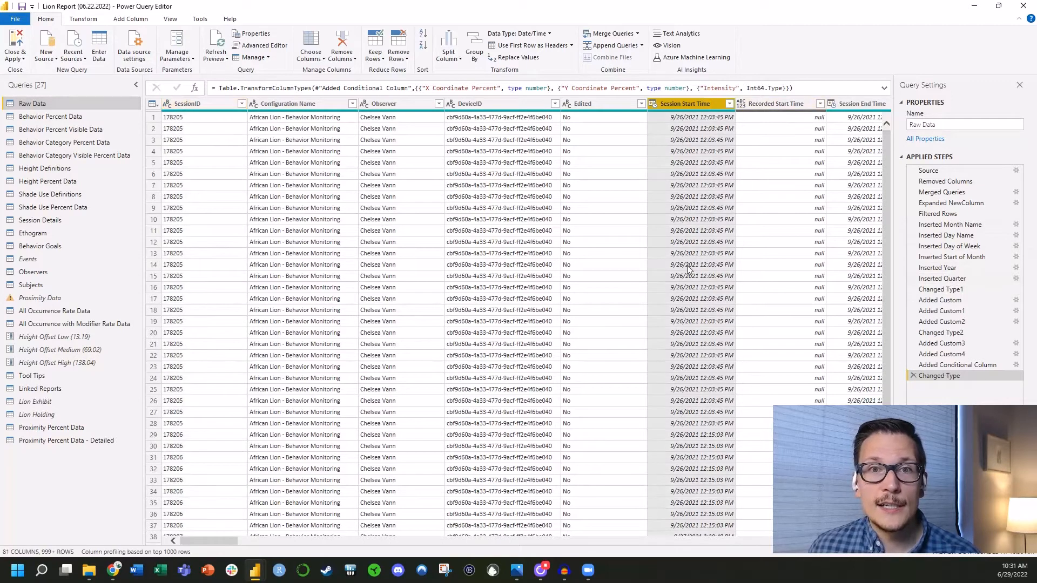
left_click(130, 19)
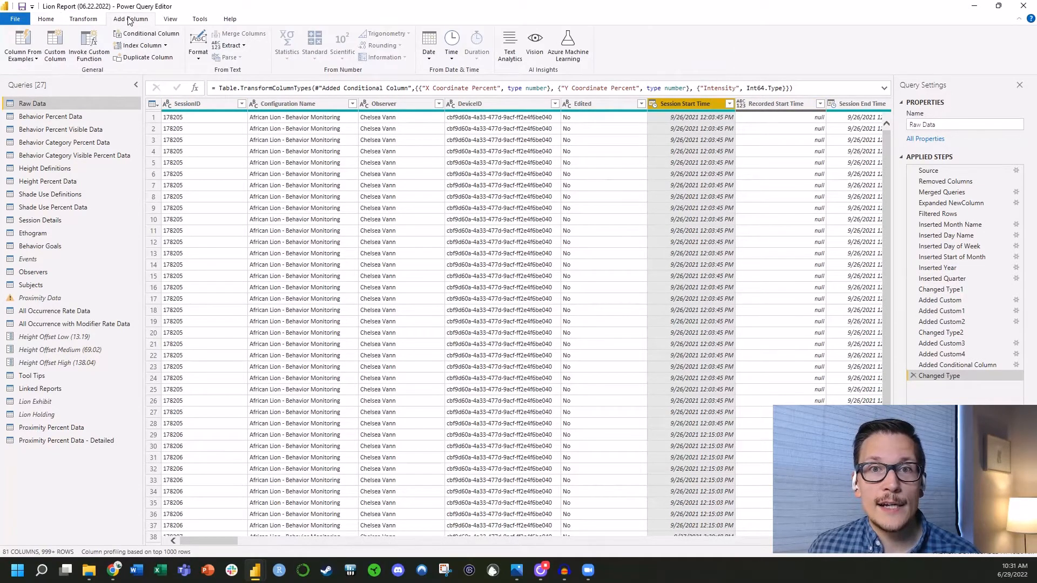
left_click(429, 54)
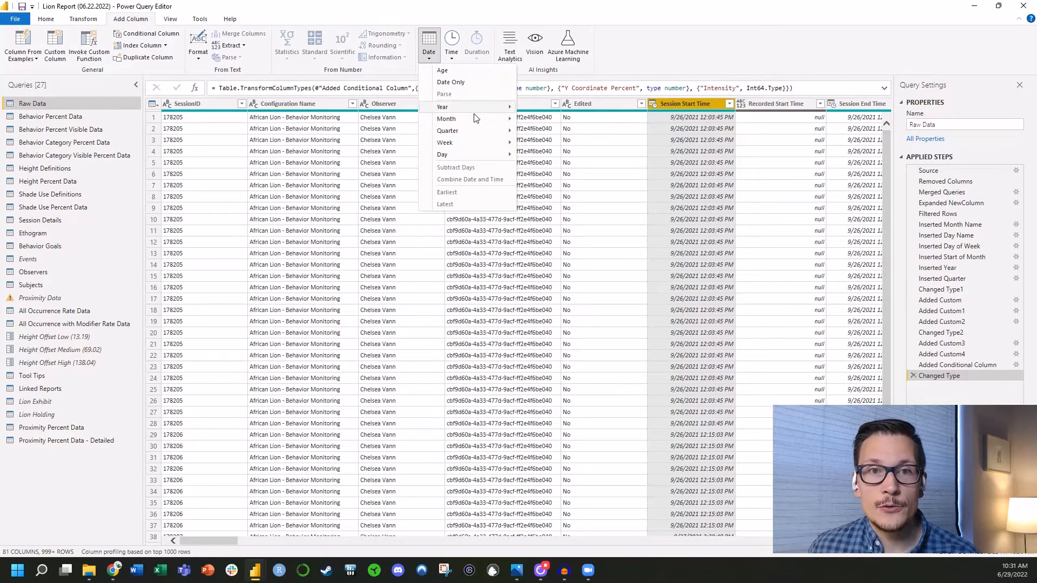
mouse_move(475, 122)
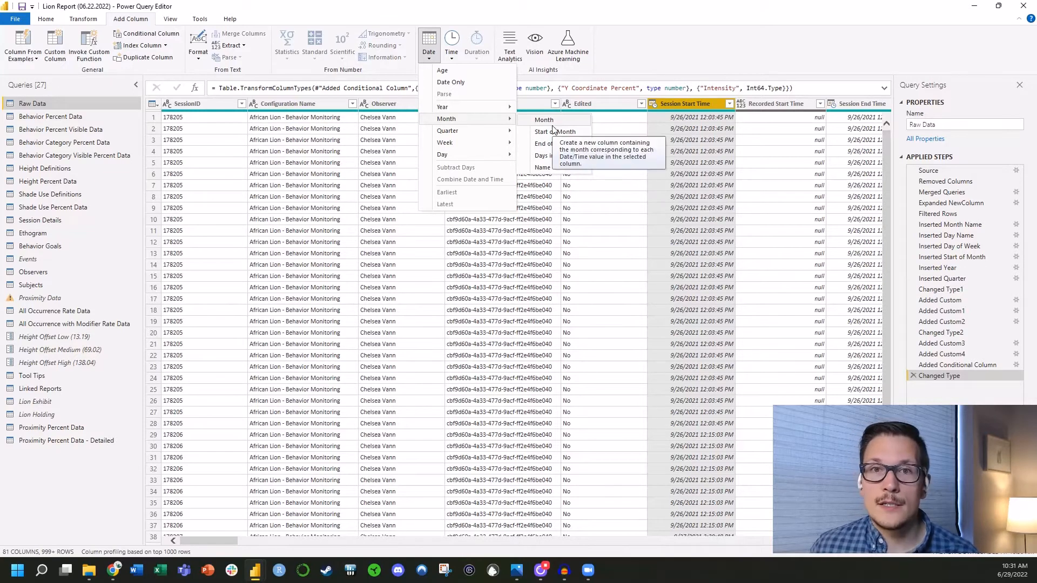
left_click(694, 58)
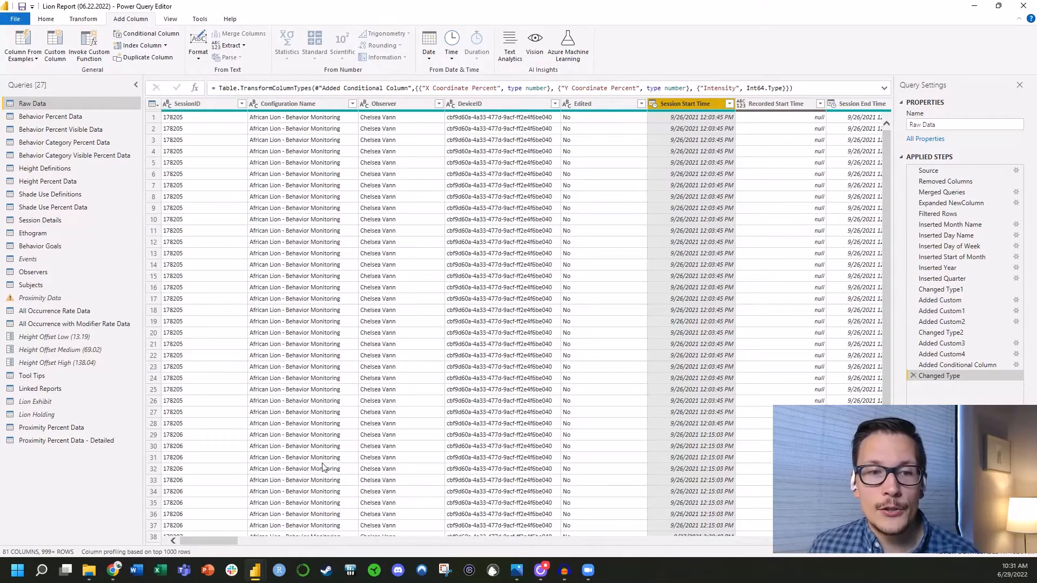
Open the Session Details query and select its Question: Temperature column
left_click_drag(216, 541, 824, 559)
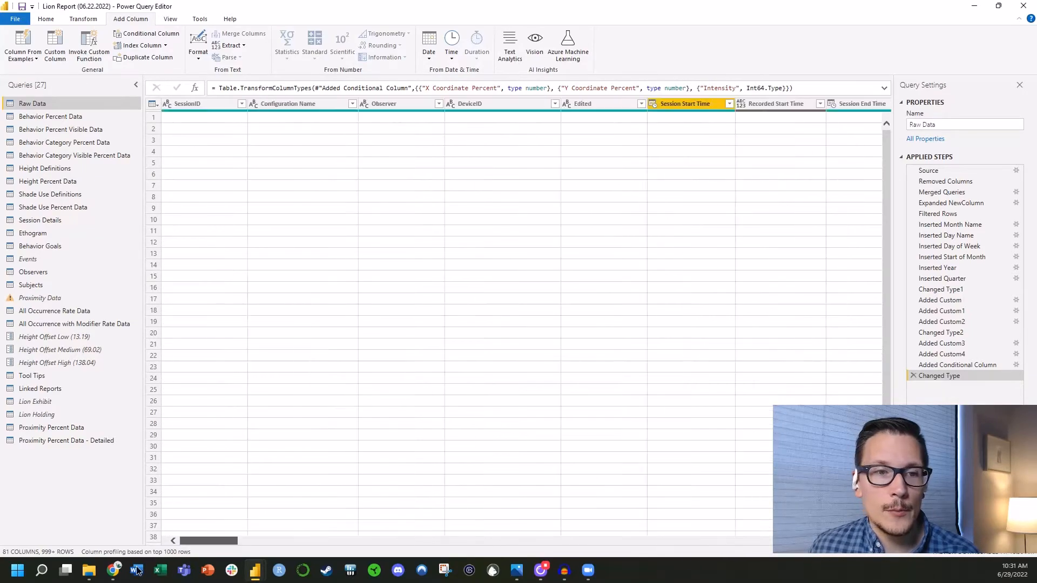
left_click(48, 220)
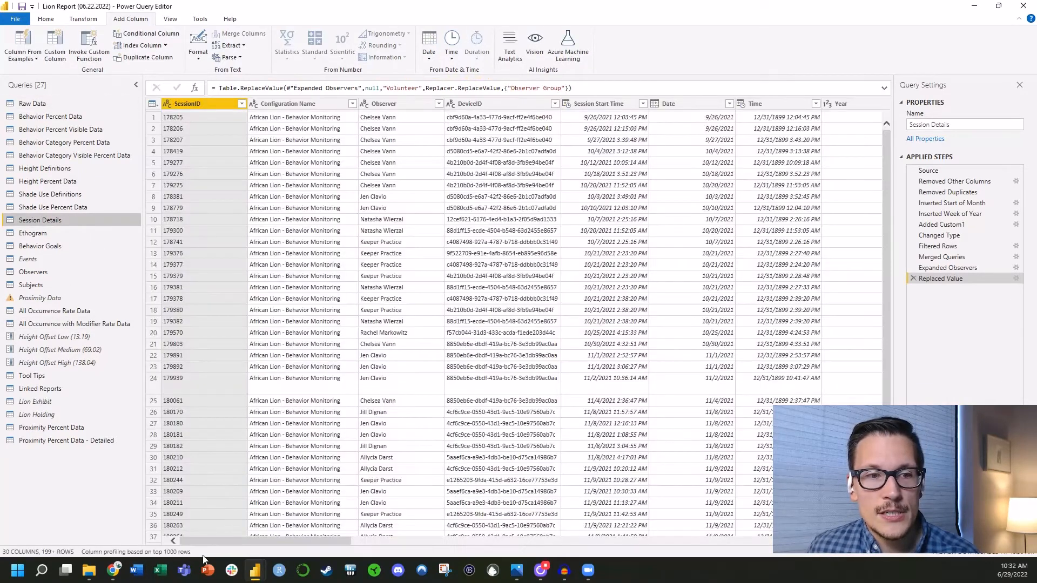
left_click_drag(206, 541, 539, 537)
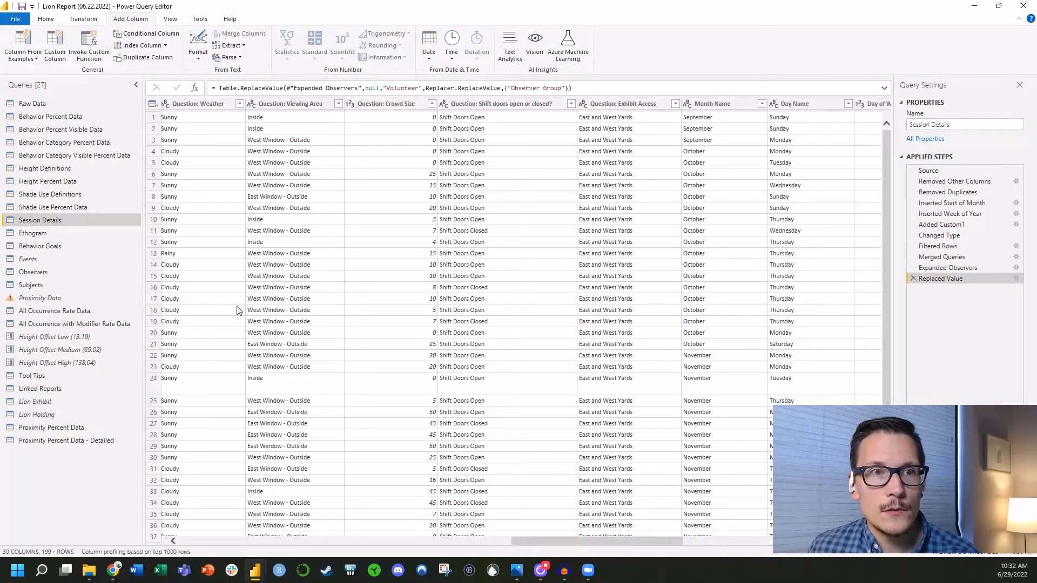
left_click_drag(611, 544, 567, 545)
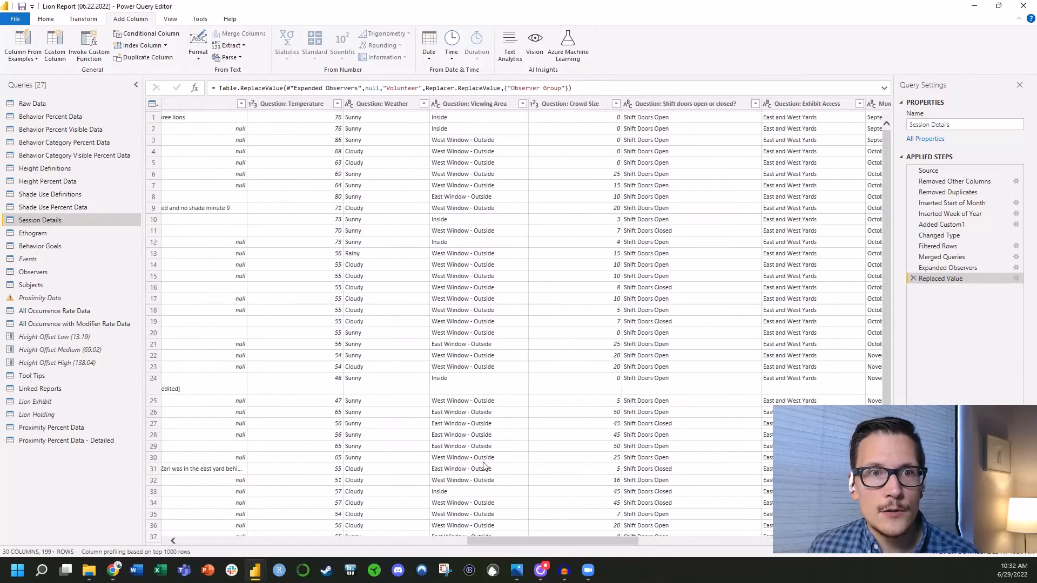
left_click(291, 102)
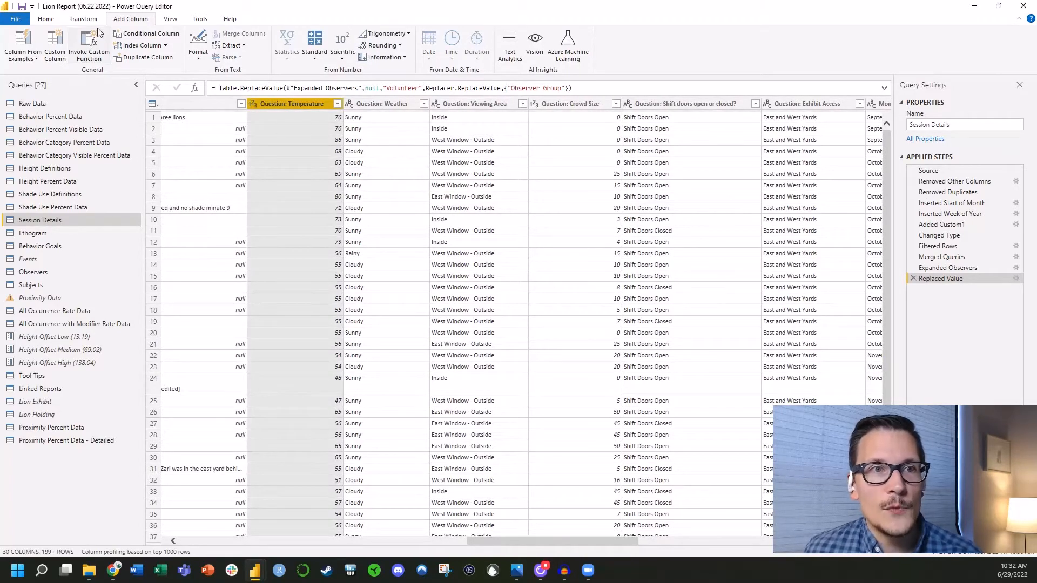
Start a conditional column that outputs "Under 50" when Question: Temperature is less than 50
left_click(146, 33)
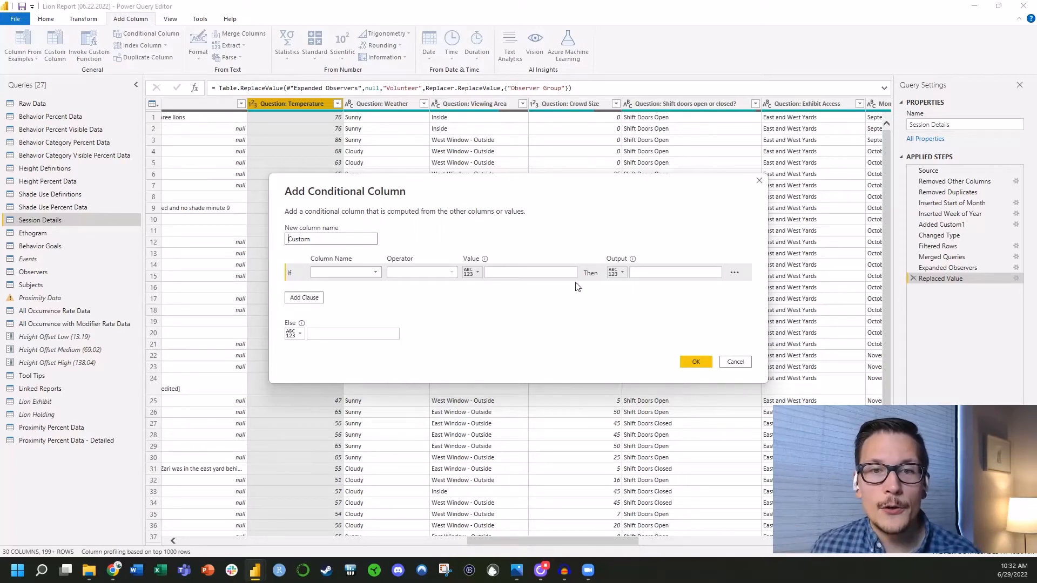
left_click(346, 272)
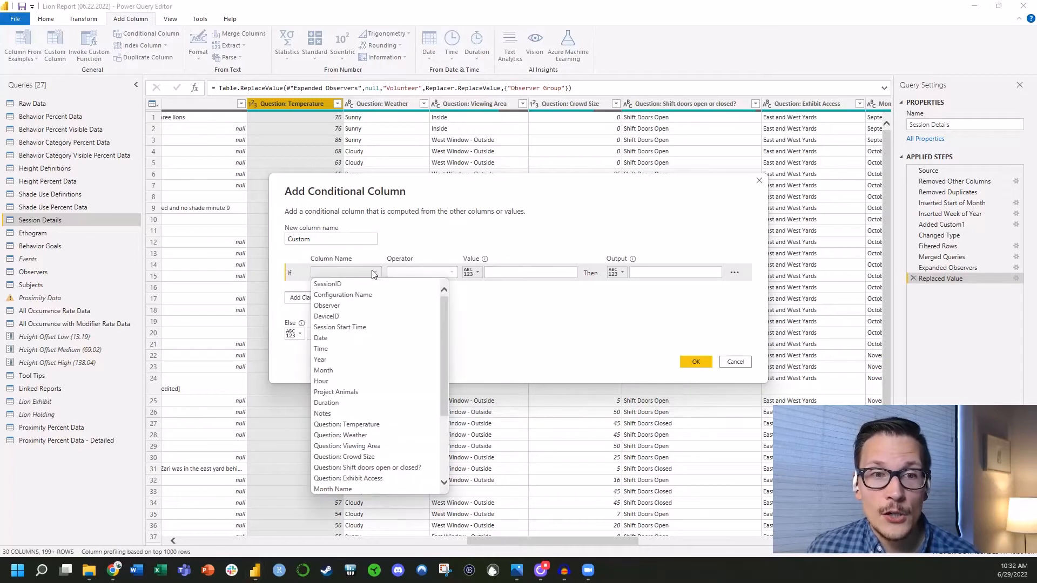
left_click(401, 424)
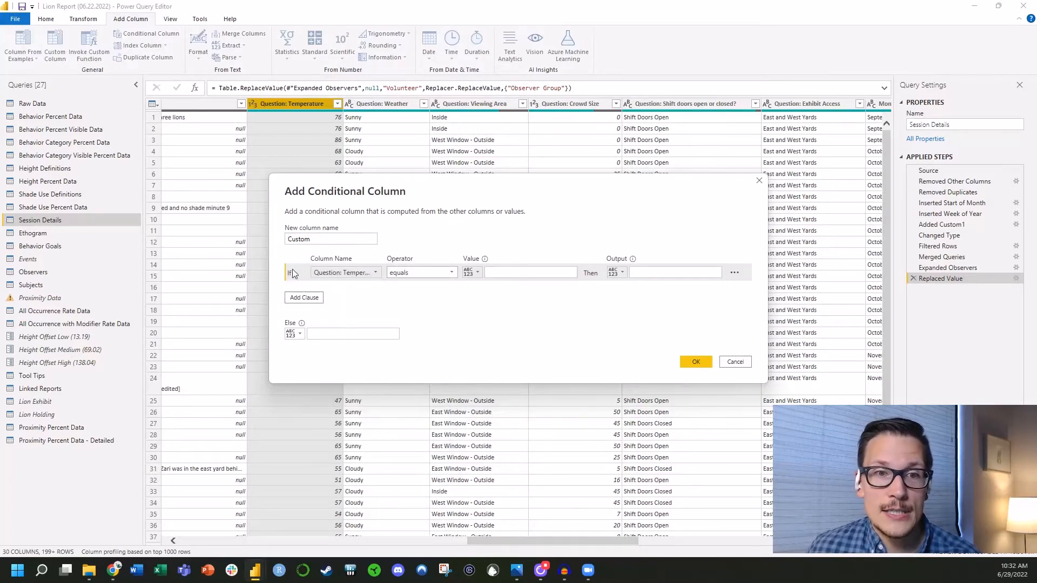
left_click(433, 276)
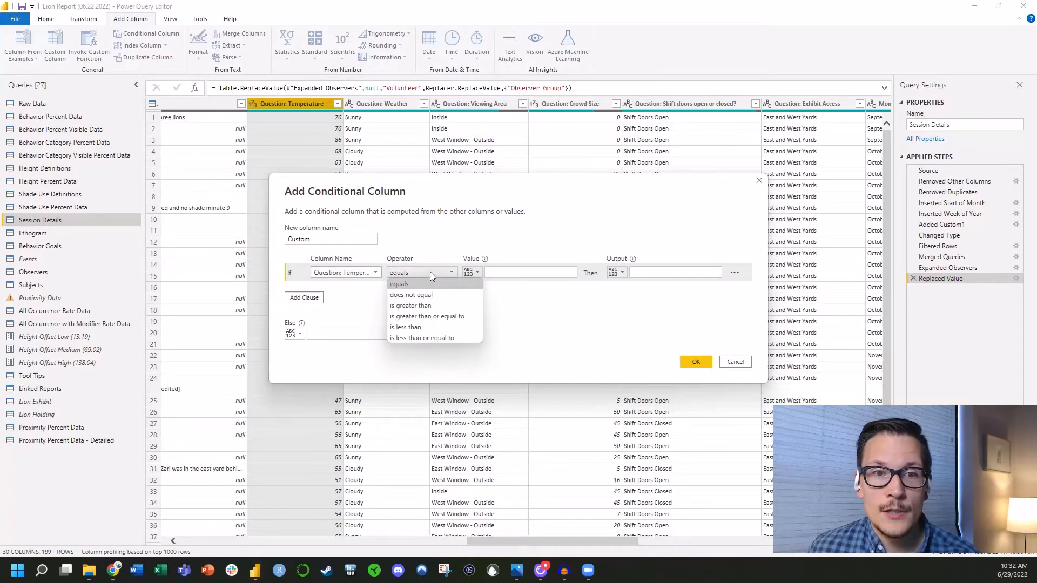
left_click(426, 329)
left_click(518, 270)
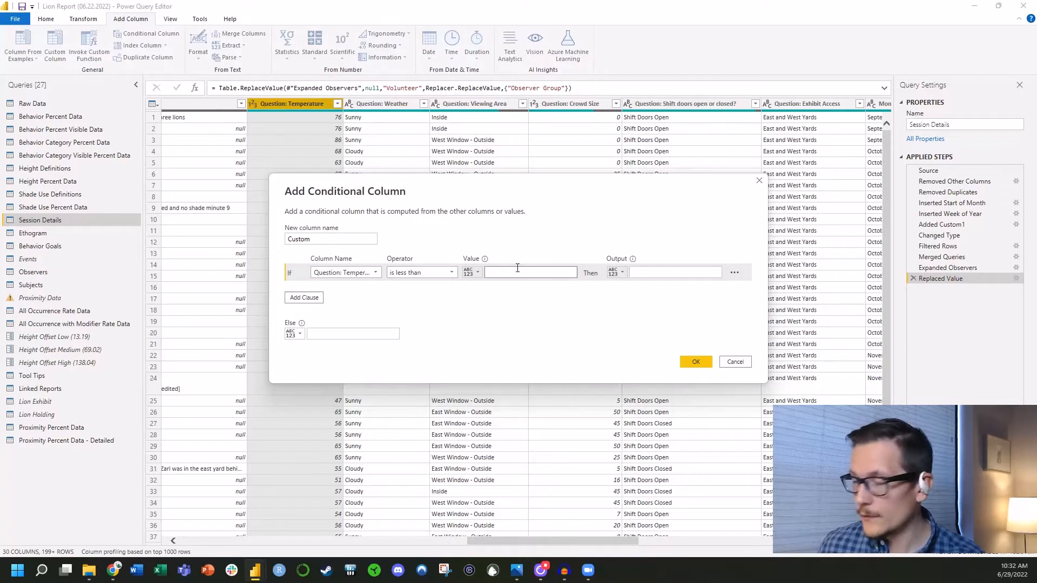
type("50")
left_click(649, 273)
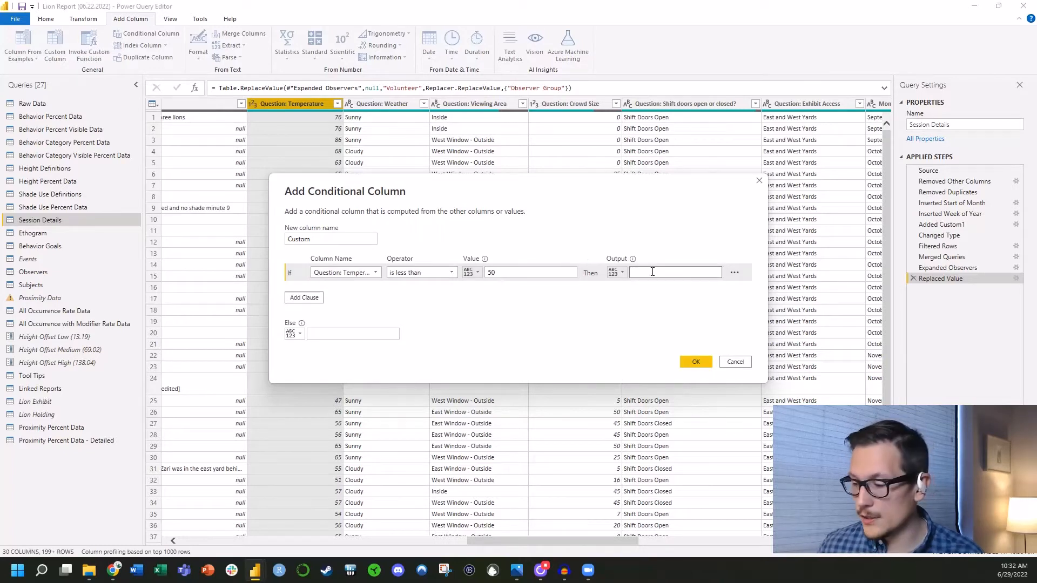
type("Under 50")
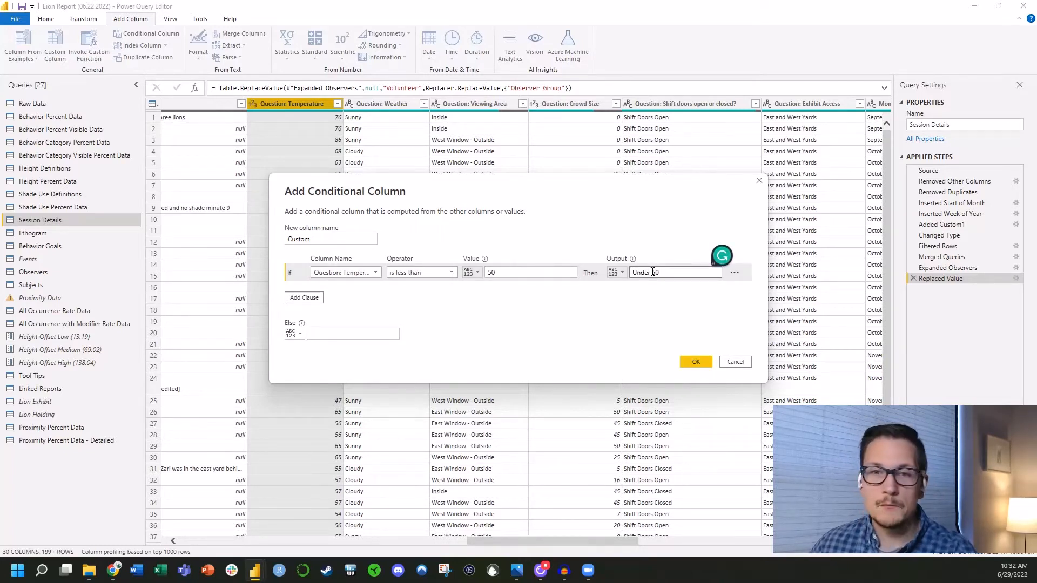
Add an else-if clause that outputs "50-60" when Question: Temperature is less than 60
left_click(305, 298)
left_click(362, 291)
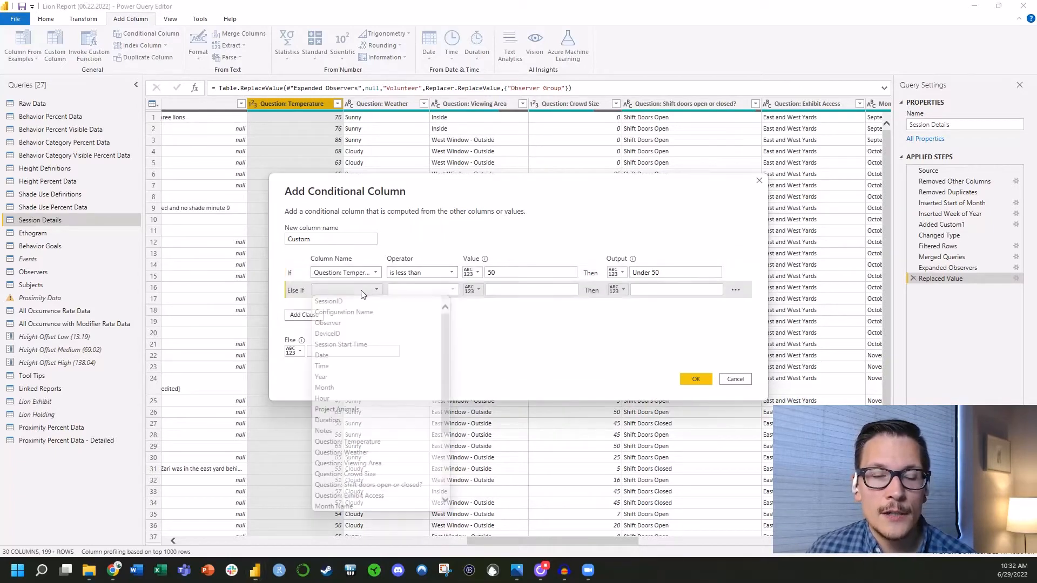
left_click(381, 436)
left_click(431, 290)
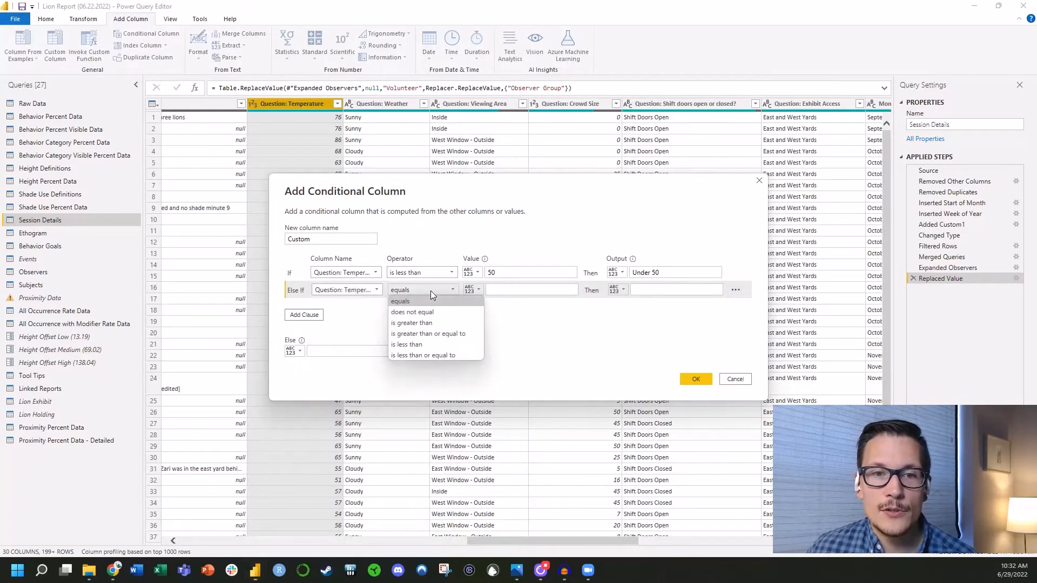
left_click(415, 323)
left_click(511, 291)
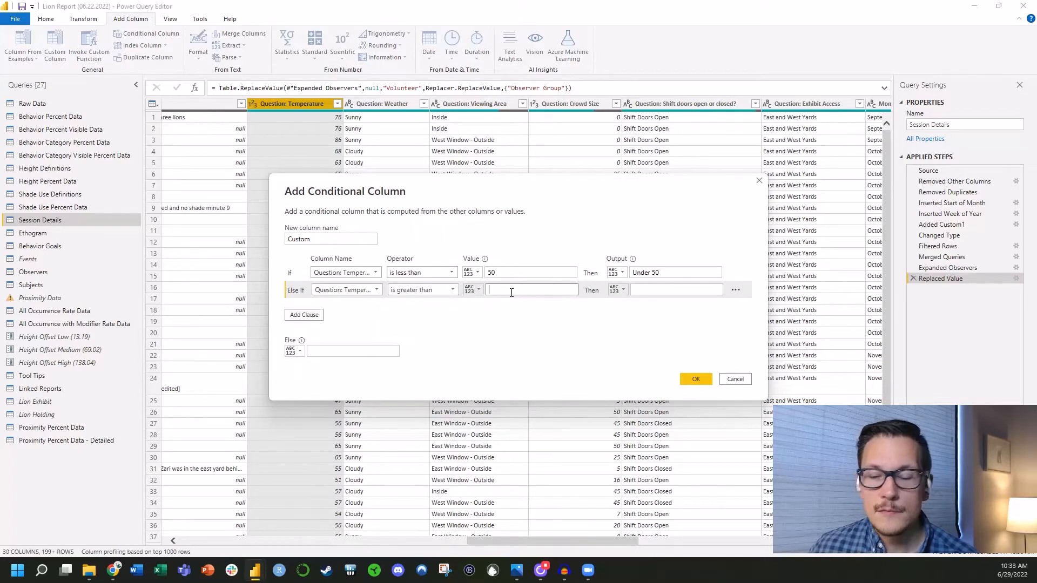
type("50")
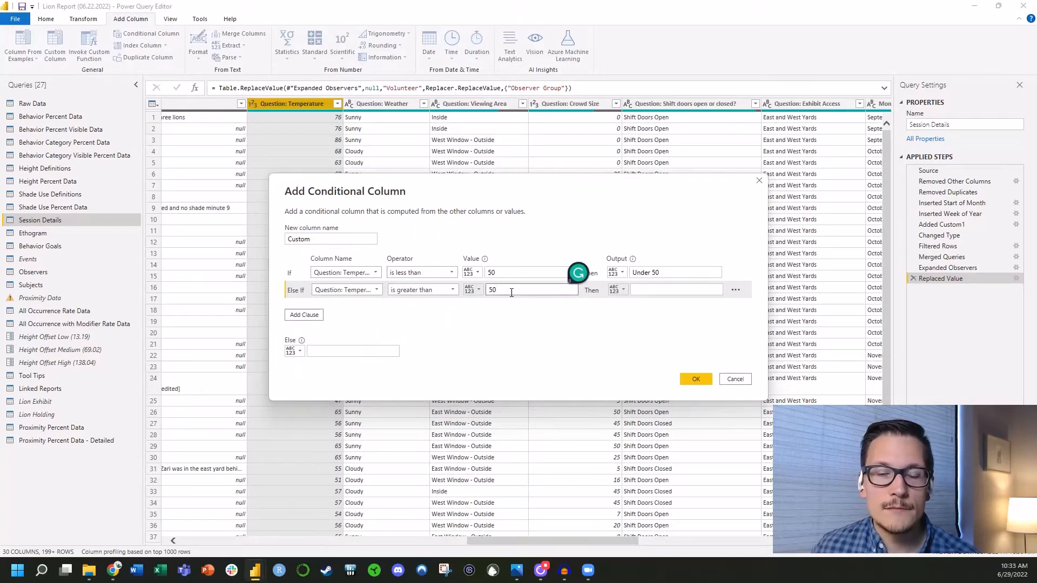
left_click(421, 292)
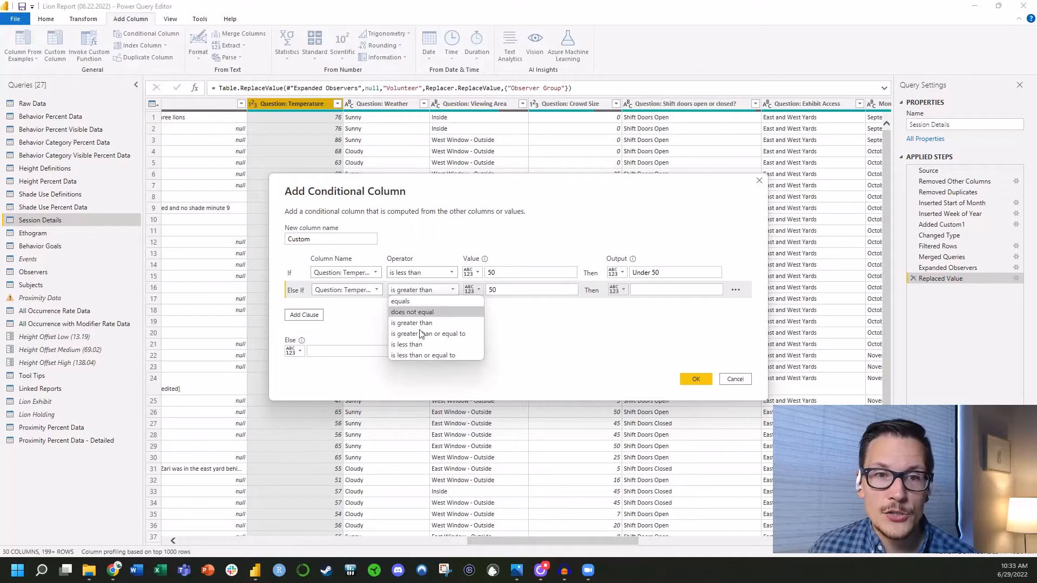
left_click(446, 344)
double_click(489, 290)
type("60")
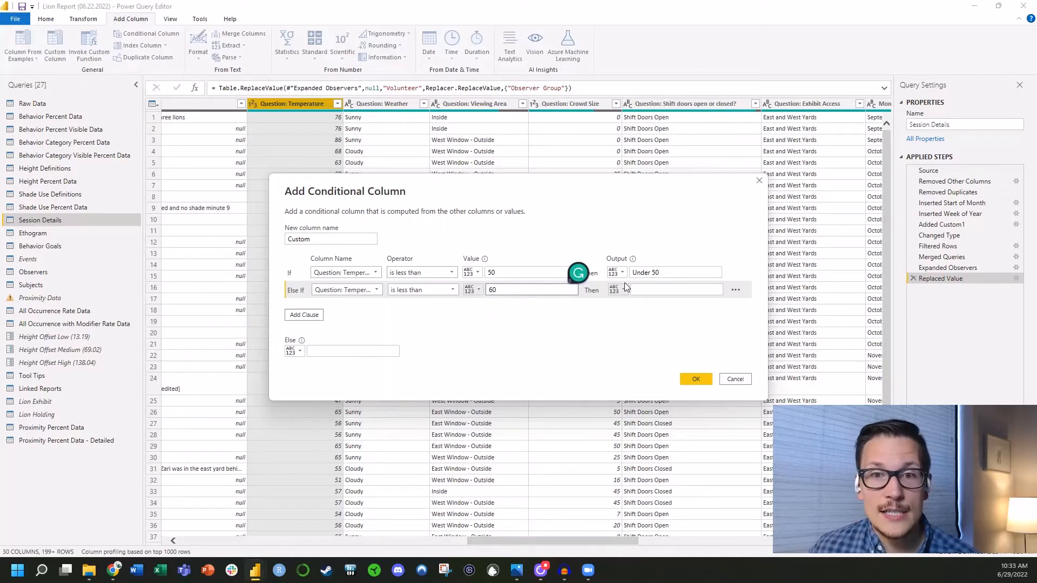
left_click(664, 291)
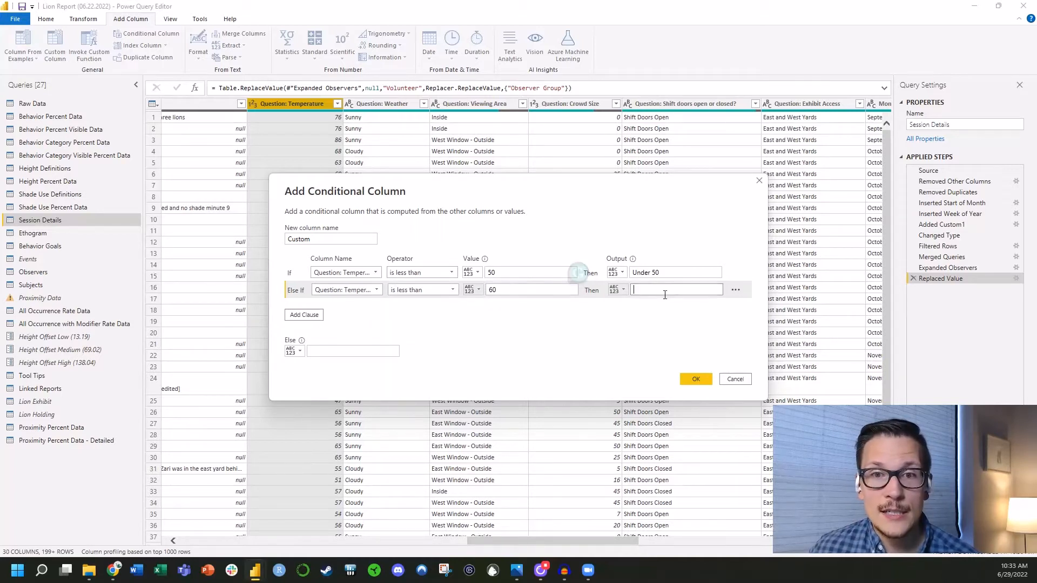
type("50-60")
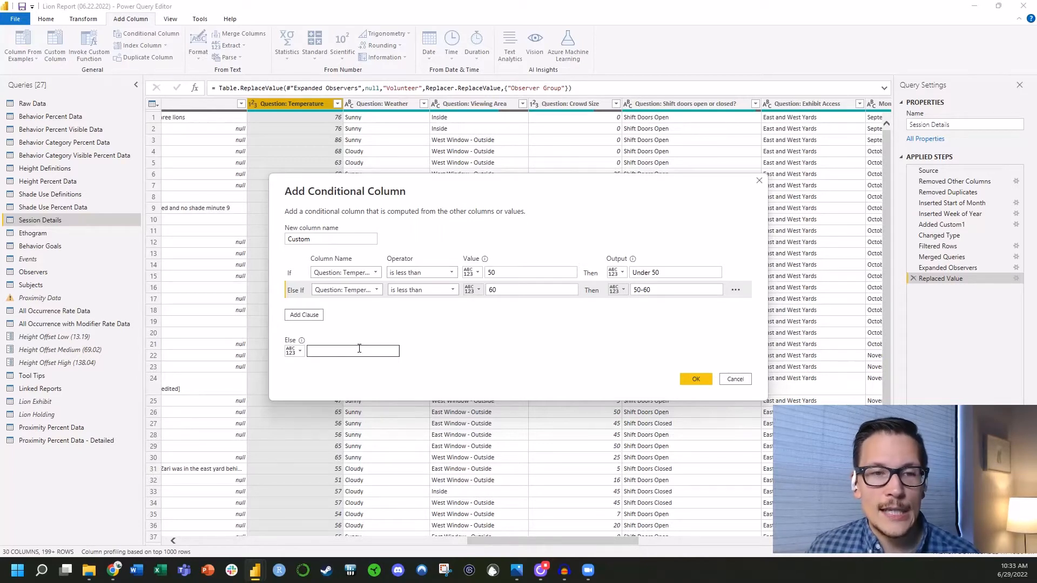
Set the conditional column's else value to 999, and discard the column without creating it
left_click(334, 352)
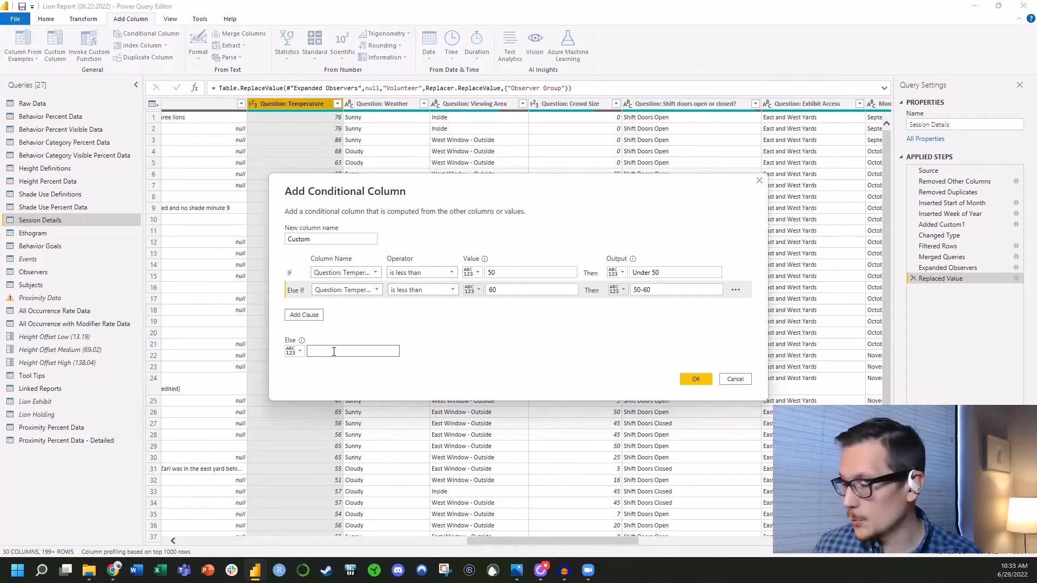
type("999")
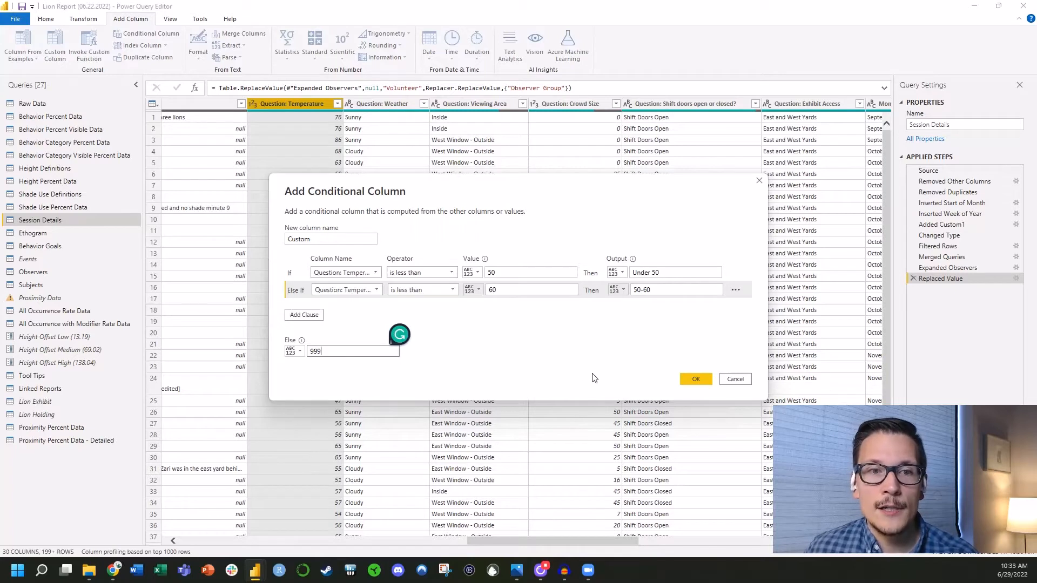
left_click(739, 380)
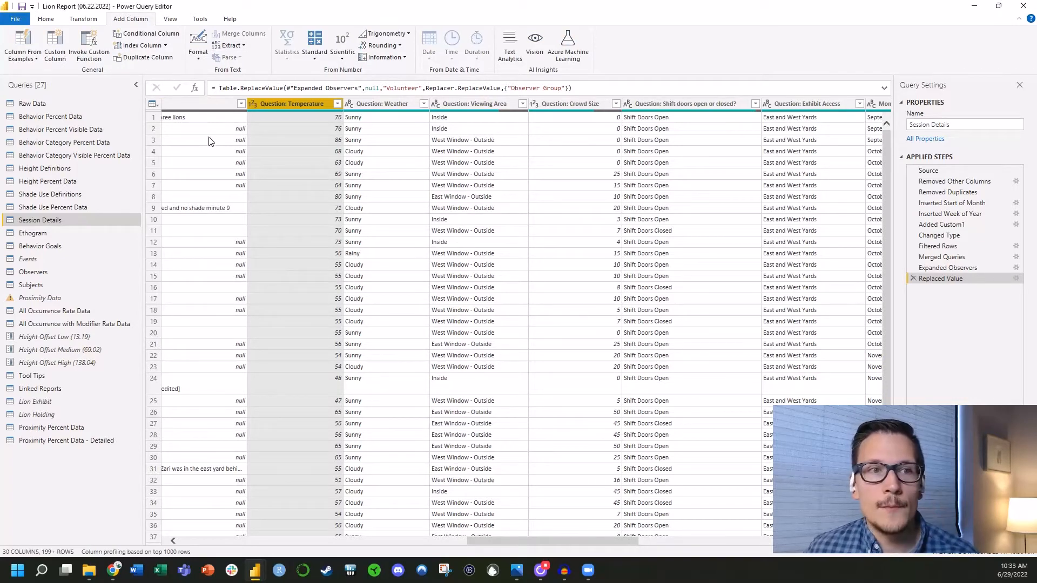
Examine the Source, Filtered Rows and Removed Other Columns applied steps of the Behavior Percent Data query
left_click(83, 20)
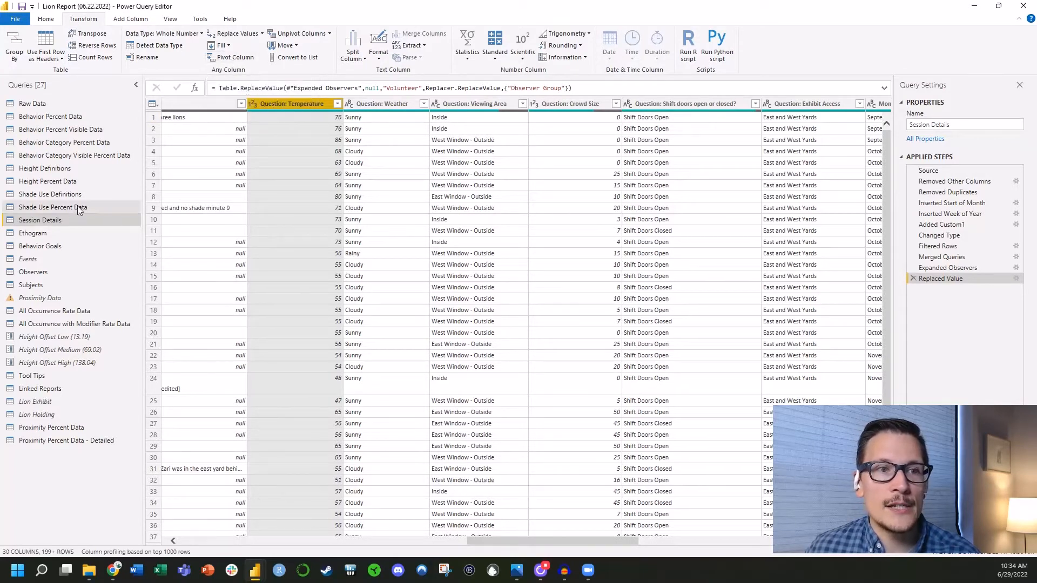
left_click(59, 121)
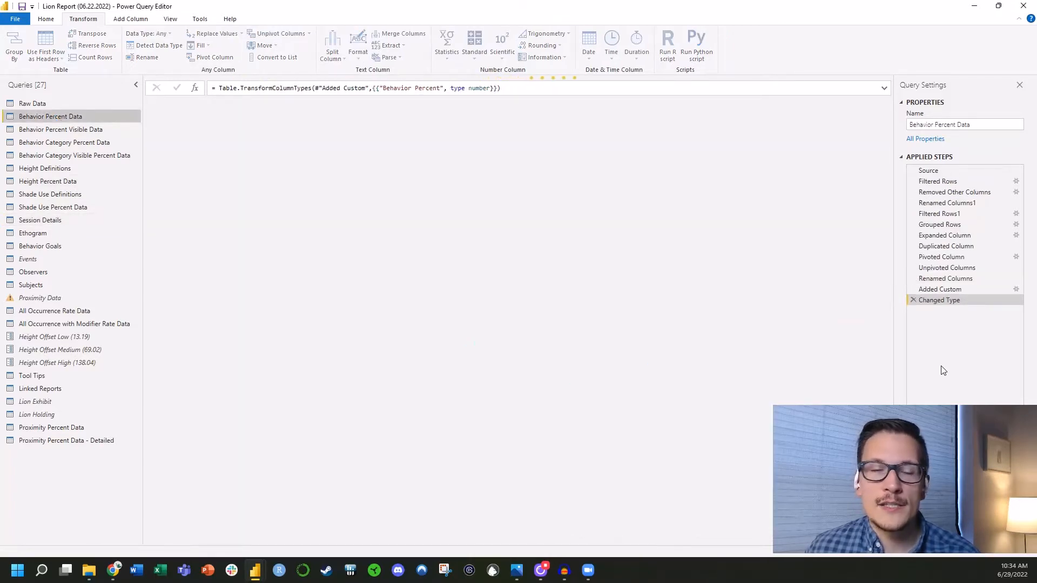
left_click(941, 172)
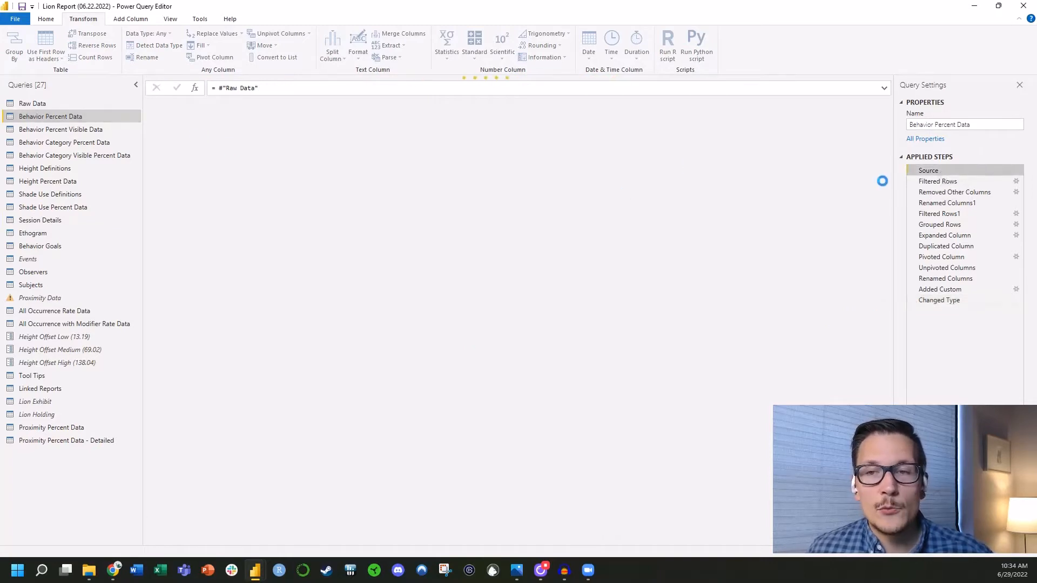
left_click(952, 183)
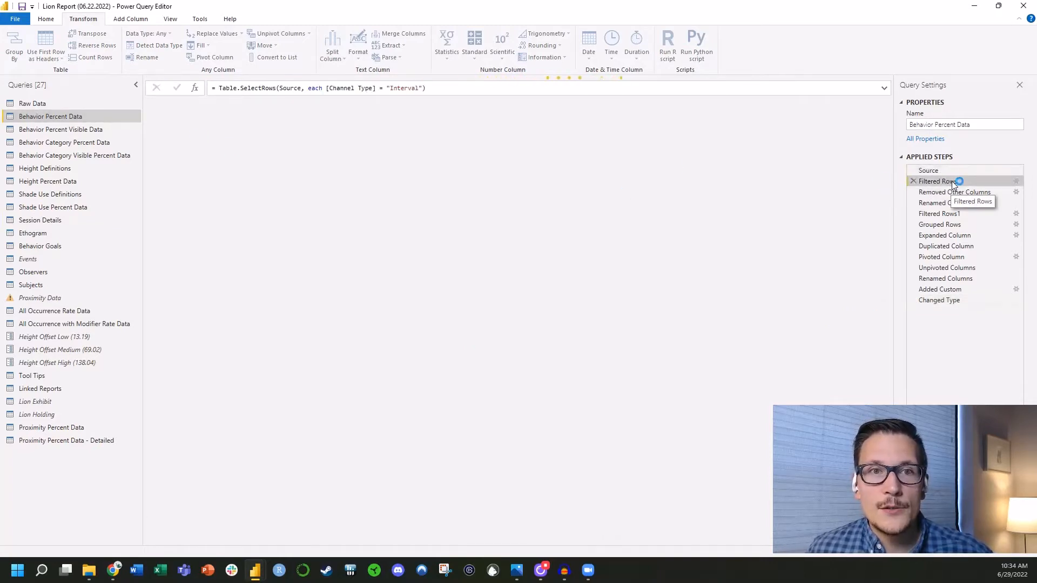
left_click(980, 193)
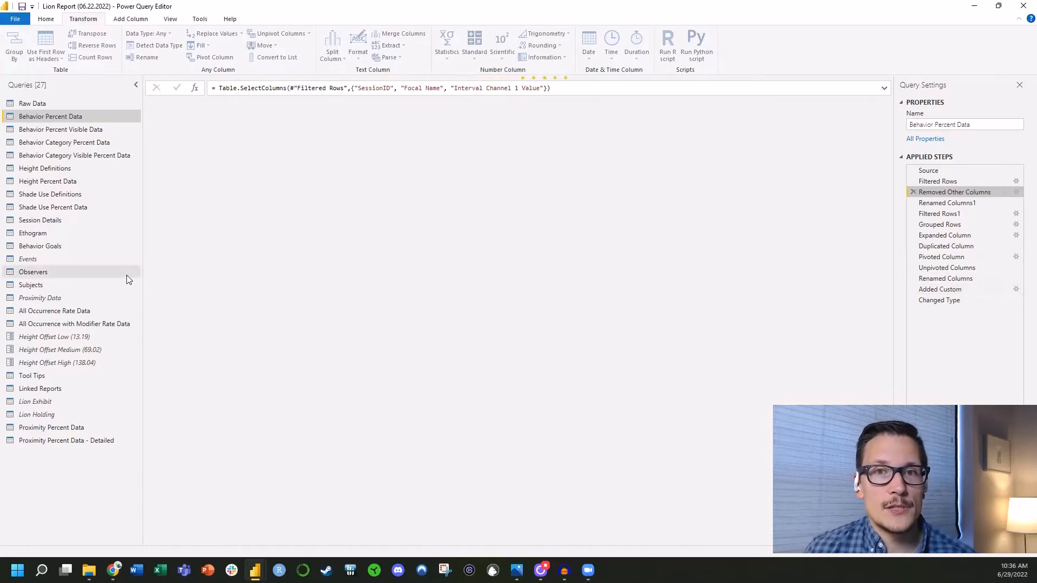
Show the Raw Data query, then close the Power Query Editor and apply its changes to return to the report
left_click(52, 103)
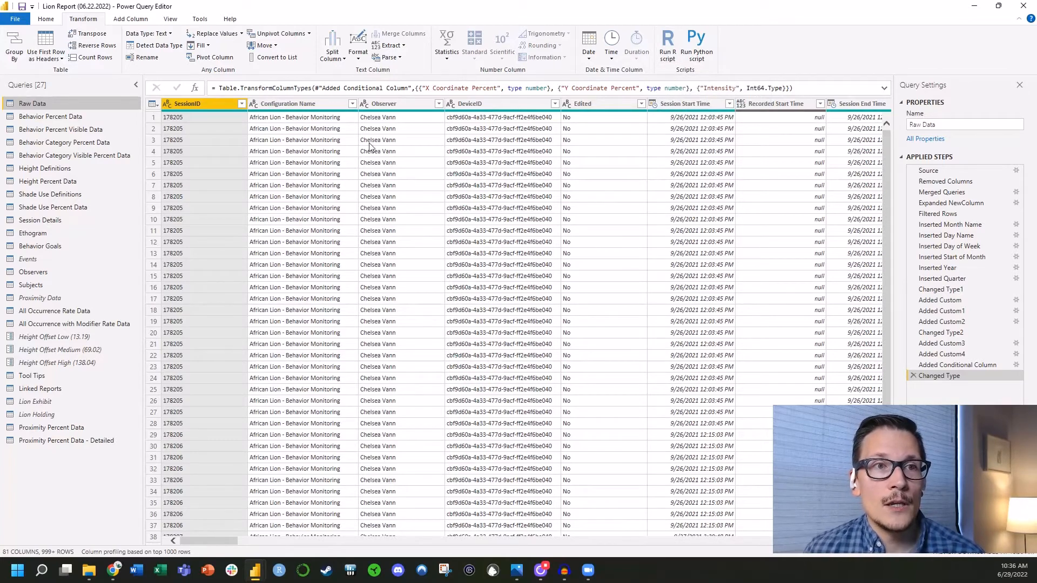
left_click(48, 22)
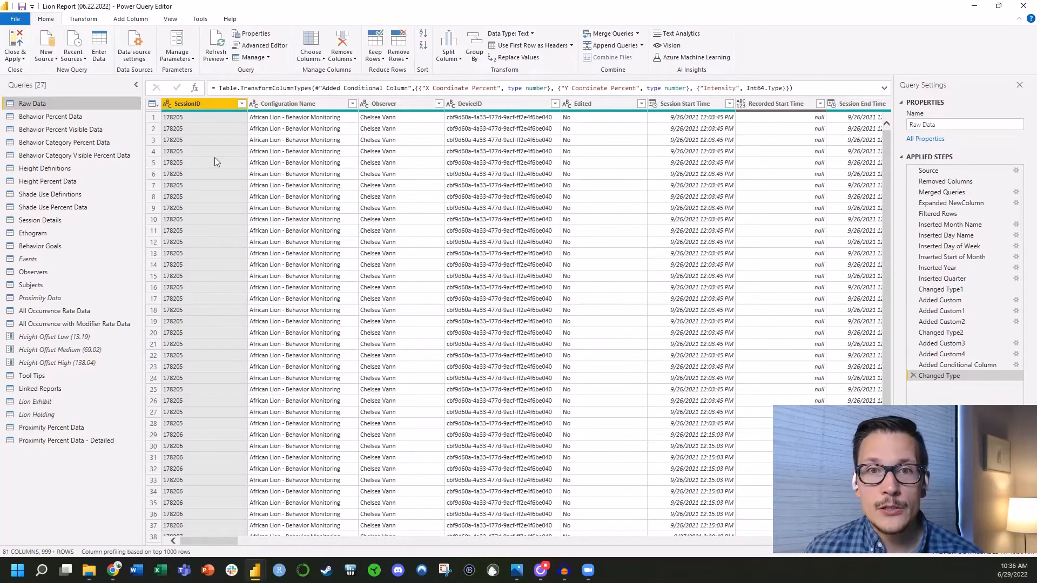
left_click(15, 44)
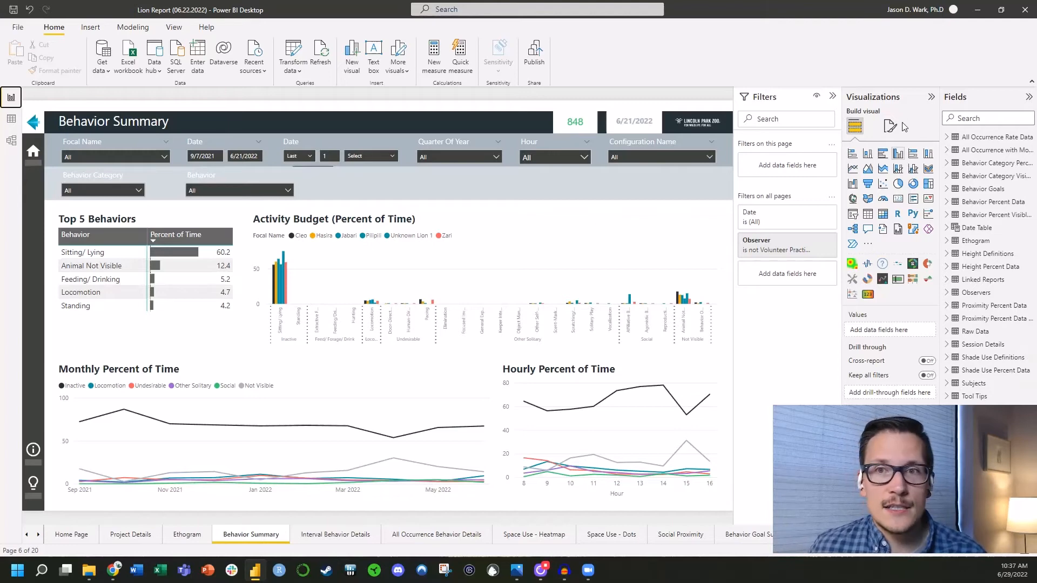
Widen the Fields list, expand the Behavior Percent Data table, and examine its available commands and the BehaviorAverage measure's formula
left_click_drag(941, 105, 883, 116)
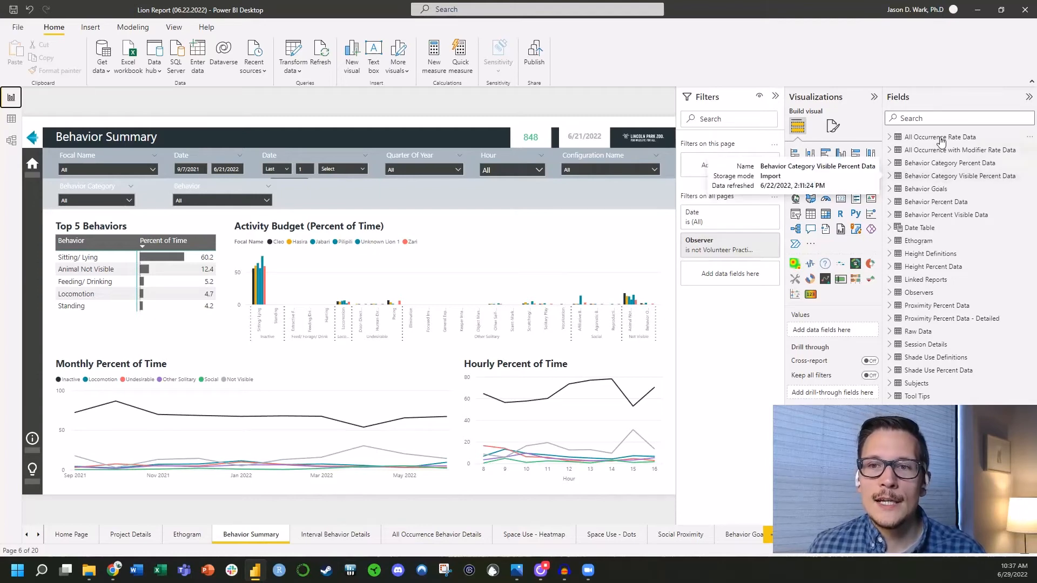
left_click(928, 203)
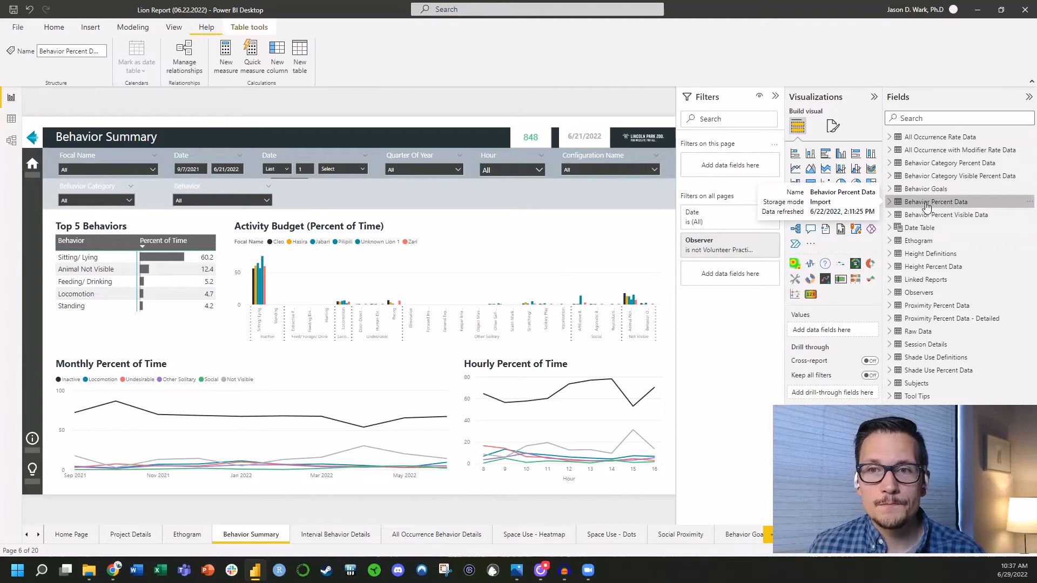
left_click(889, 203)
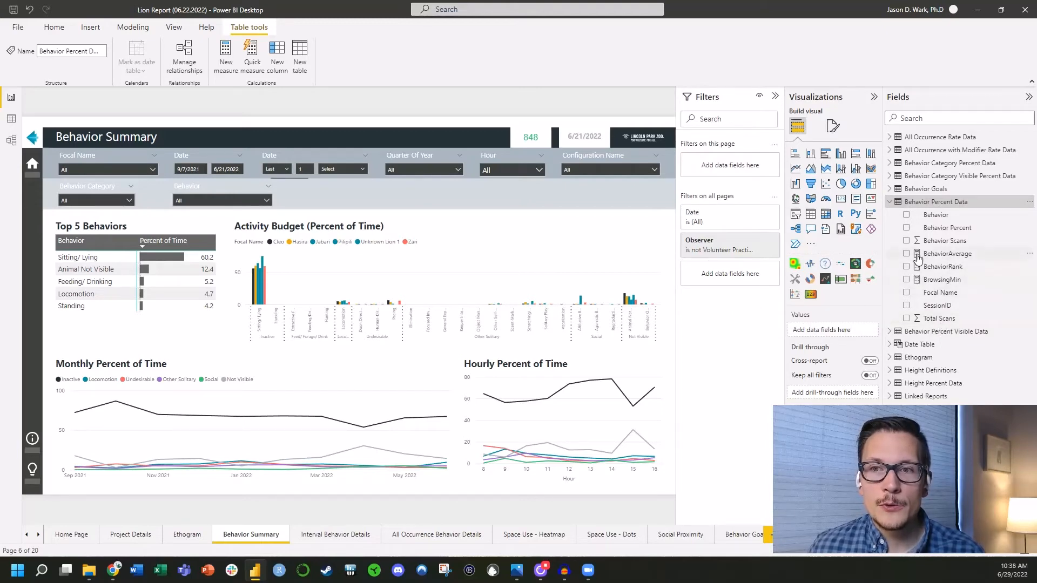
right_click(949, 203)
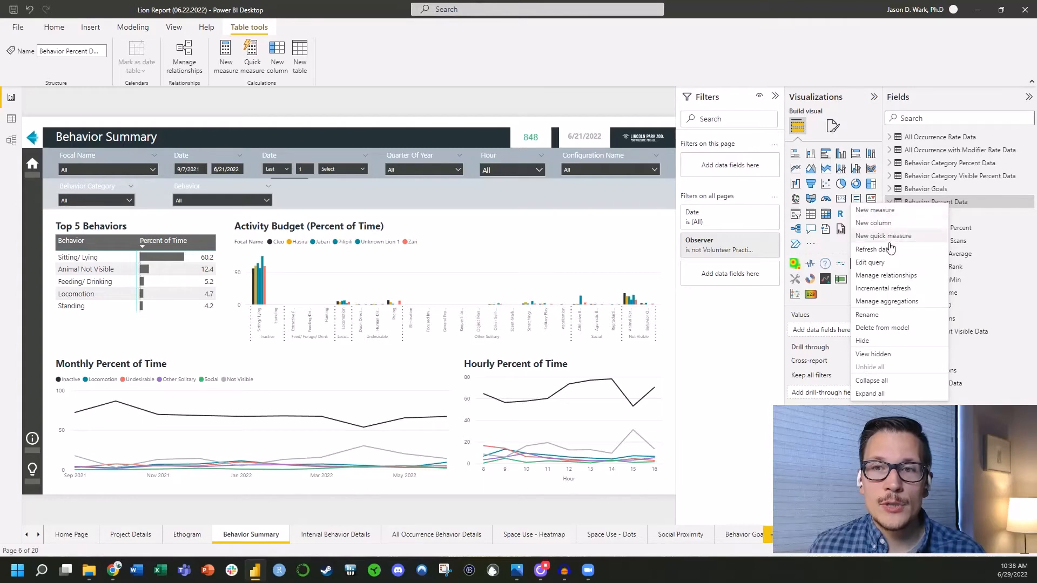
left_click(951, 205)
left_click(949, 253)
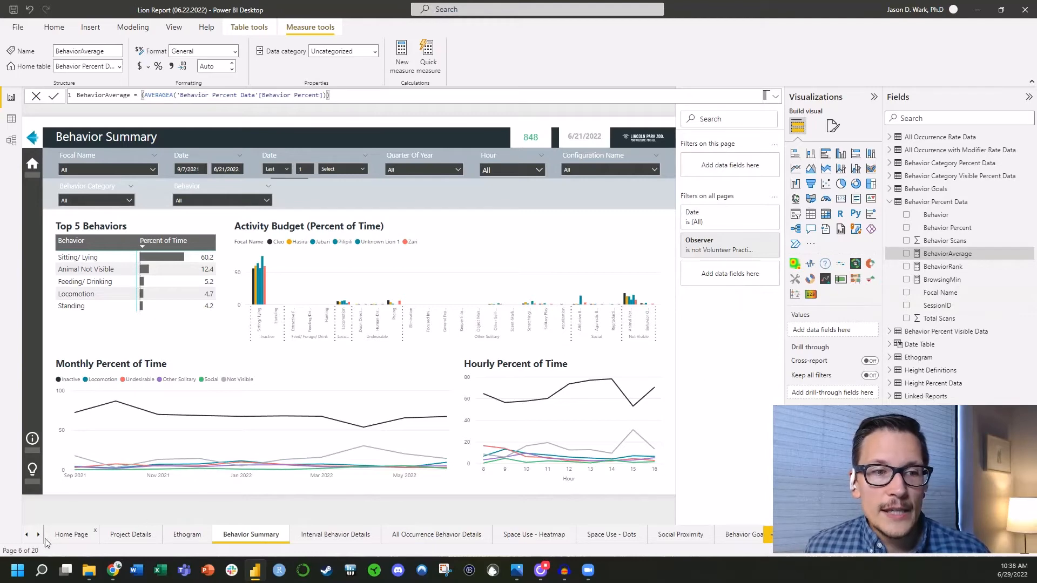
Open the Blank Report Page at the start of the report's pages
left_click(26, 536)
left_click(26, 535)
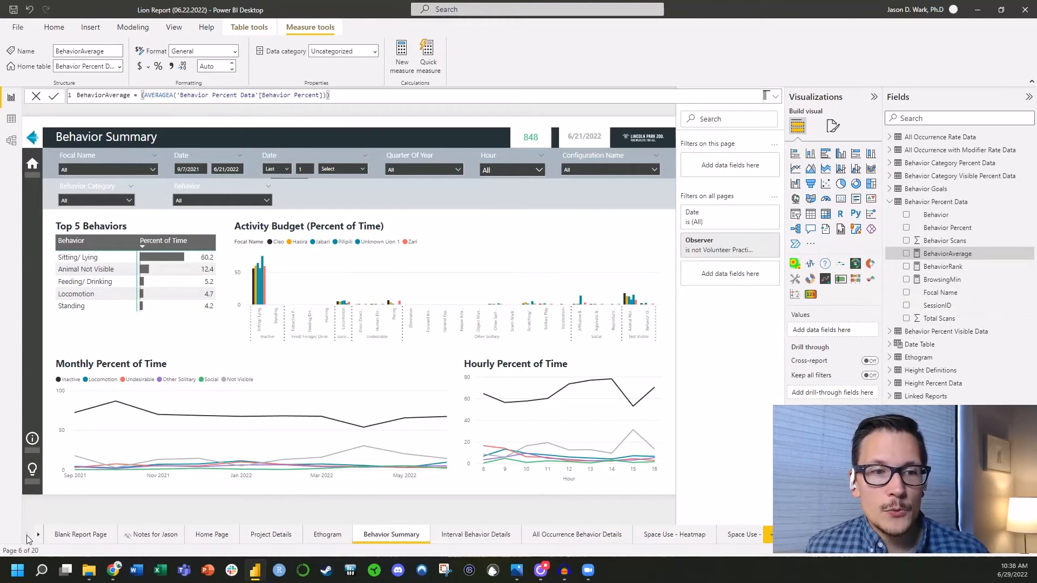
left_click(81, 534)
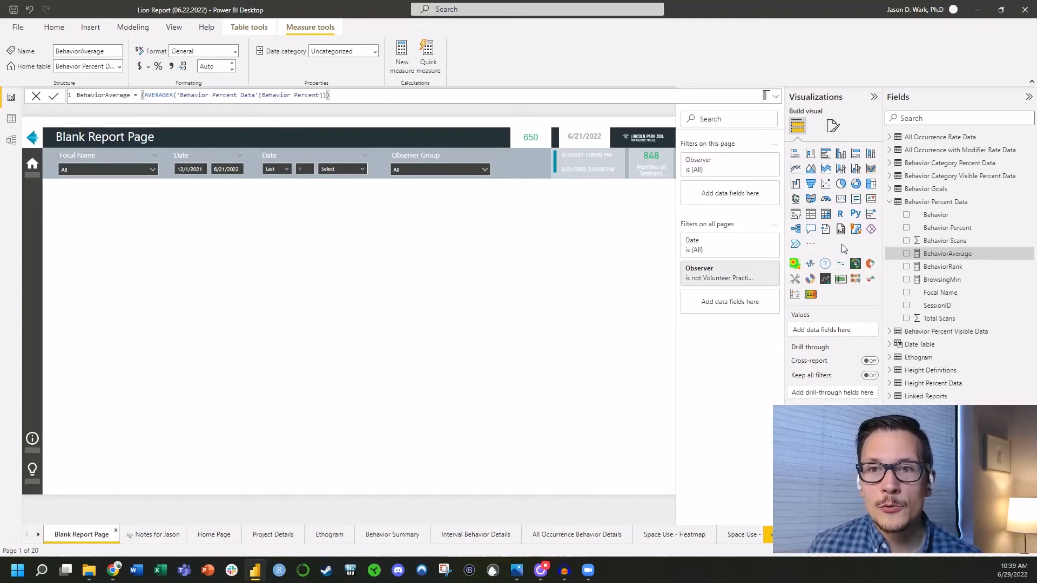
Add a card visual showing BehaviorAverage, shorten it, and place it just below the Focal Name slicer
left_click(840, 202)
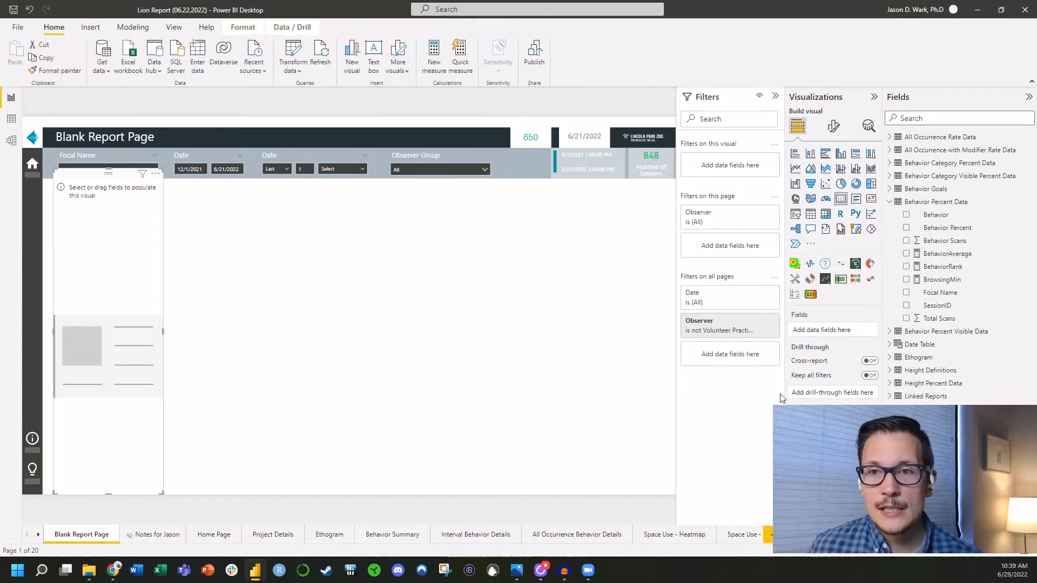
left_click_drag(973, 260, 849, 336)
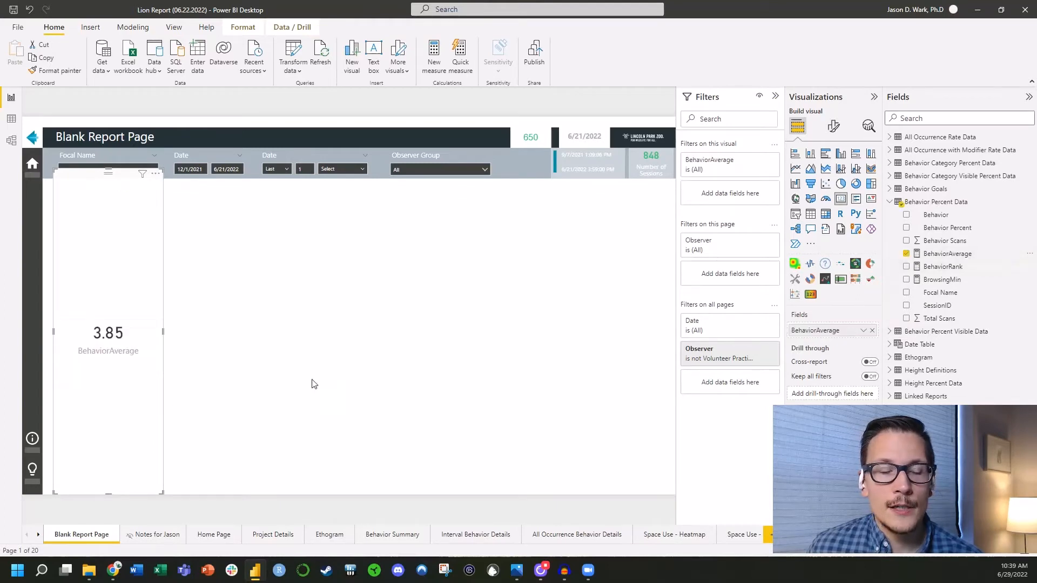
left_click_drag(108, 494, 118, 229)
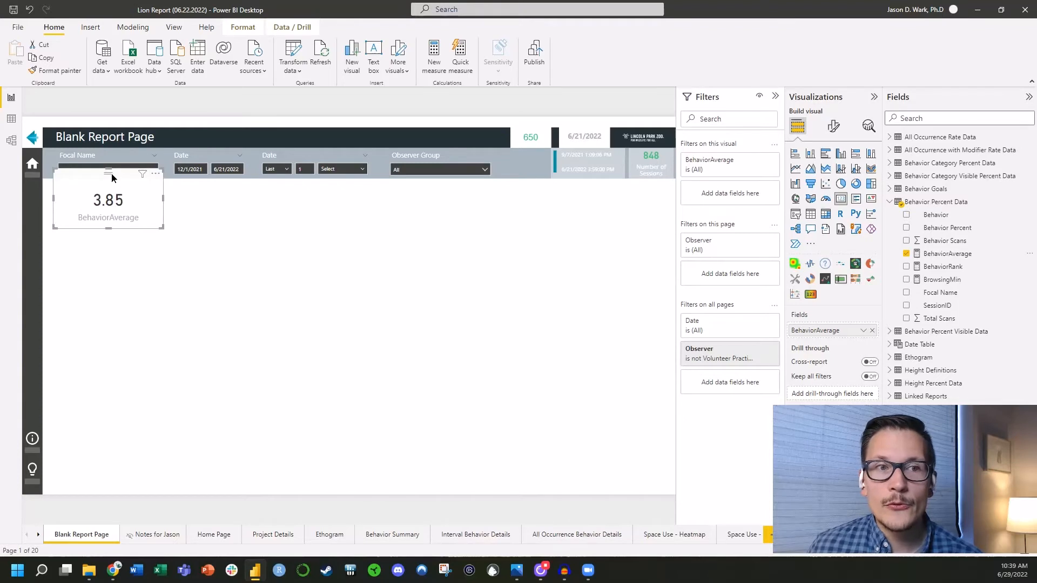
left_click_drag(112, 177, 115, 210)
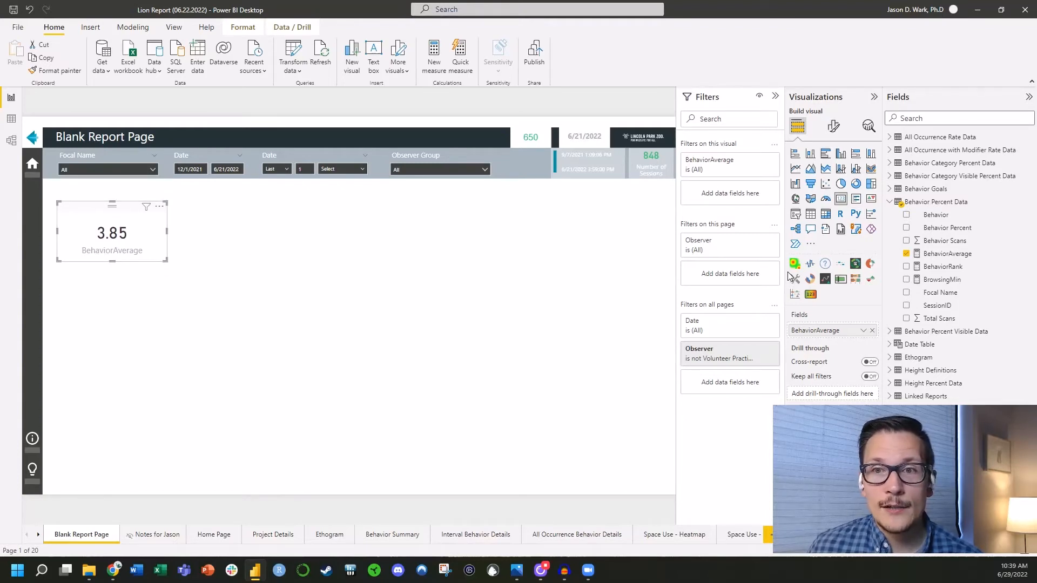
Convert the card to a multi-row card, enlarge it slightly, and add Focal Name above BehaviorAverage
left_click(857, 200)
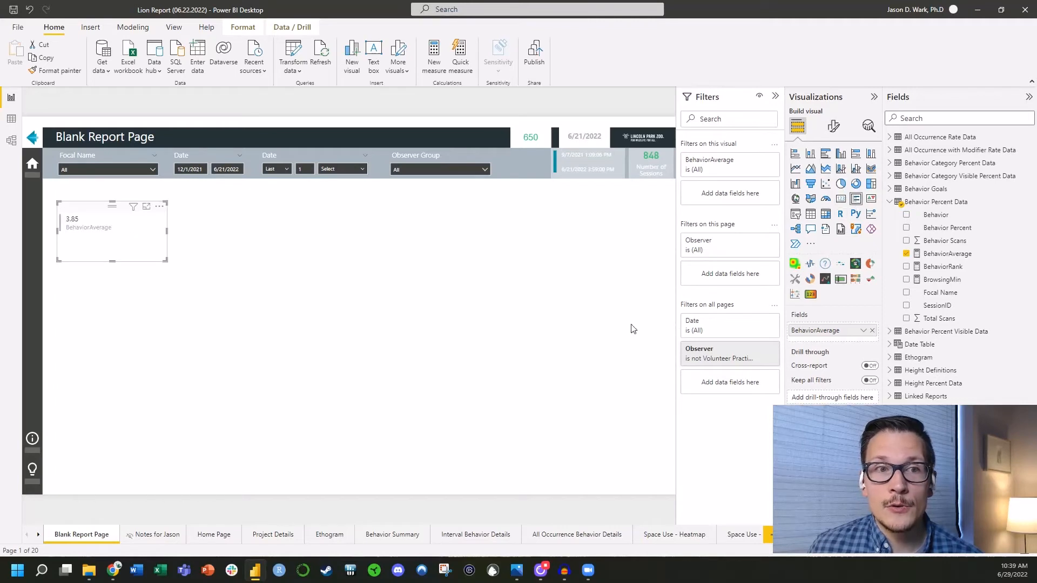
left_click_drag(164, 261, 185, 278)
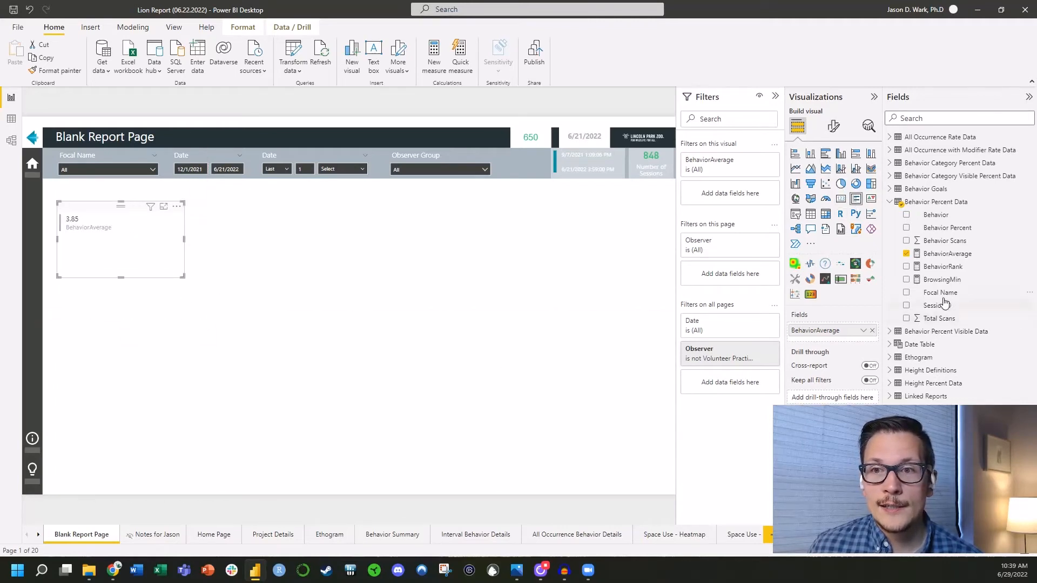
left_click_drag(945, 298, 823, 328)
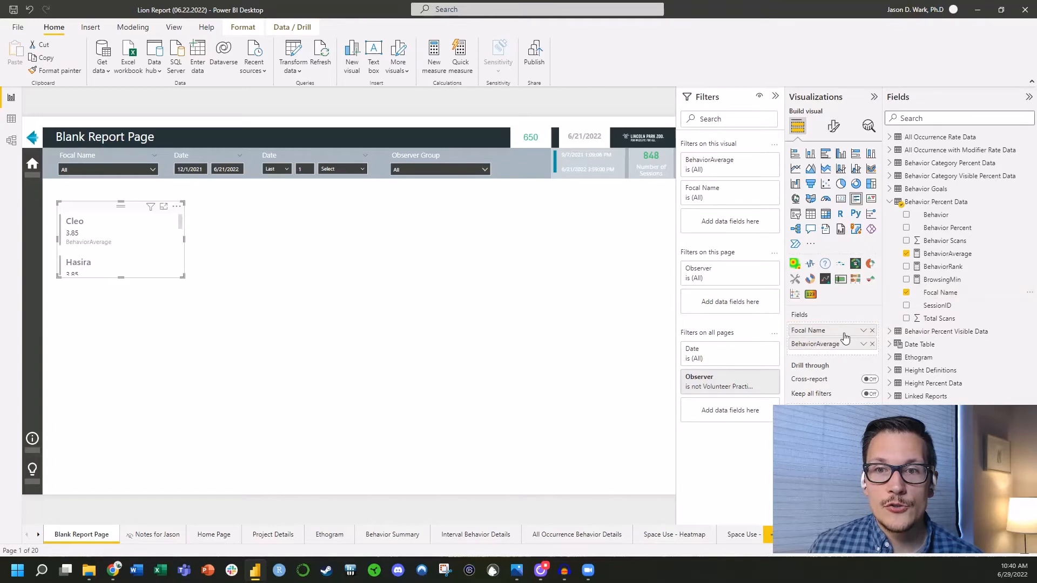
Lengthen the multi-row card downward until every focal animal's entry fits without scrolling
left_click_drag(121, 278, 122, 301)
left_click_drag(122, 381, 122, 449)
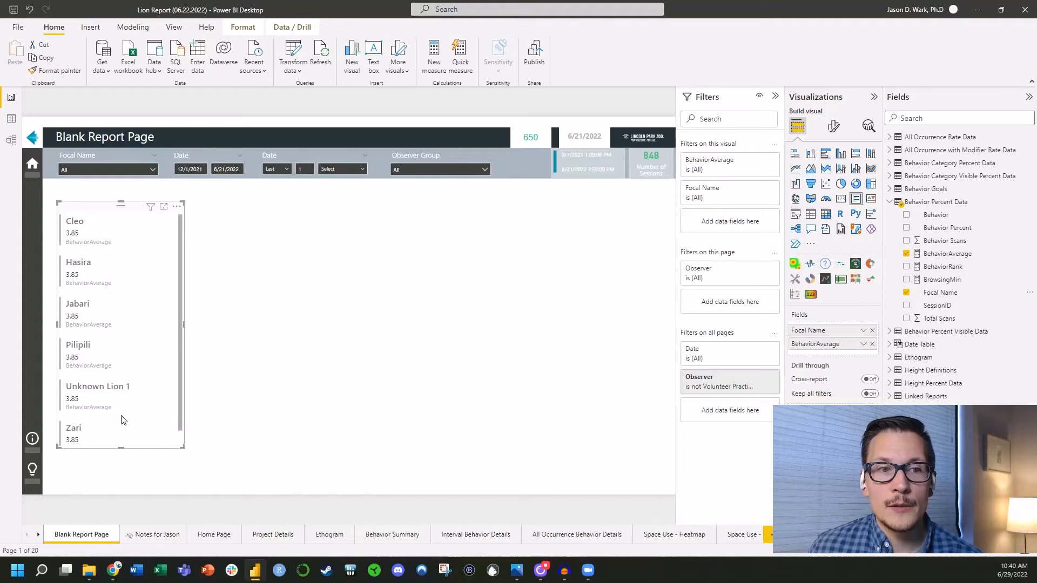
left_click(118, 467)
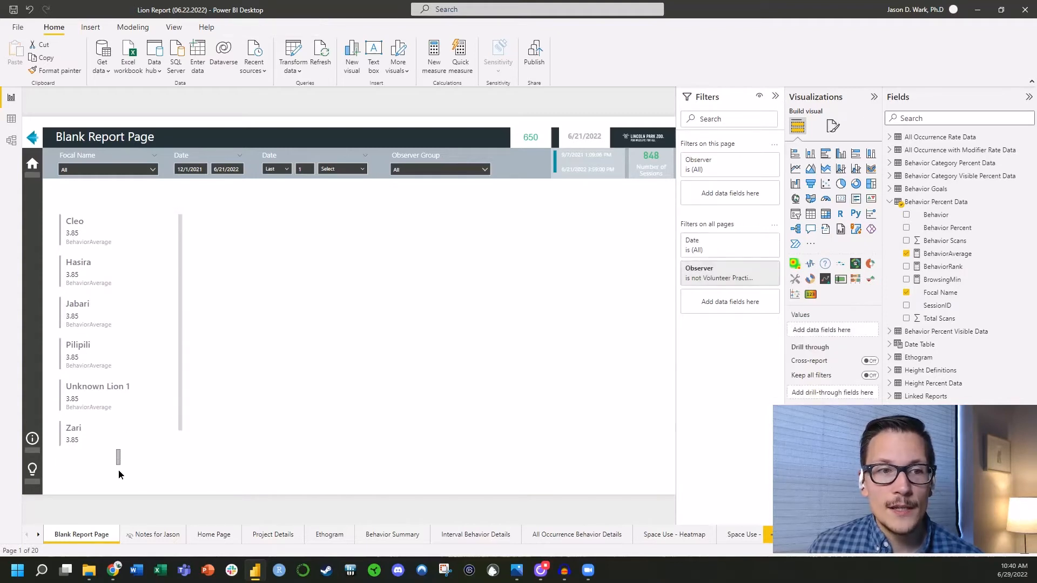
left_click(181, 411)
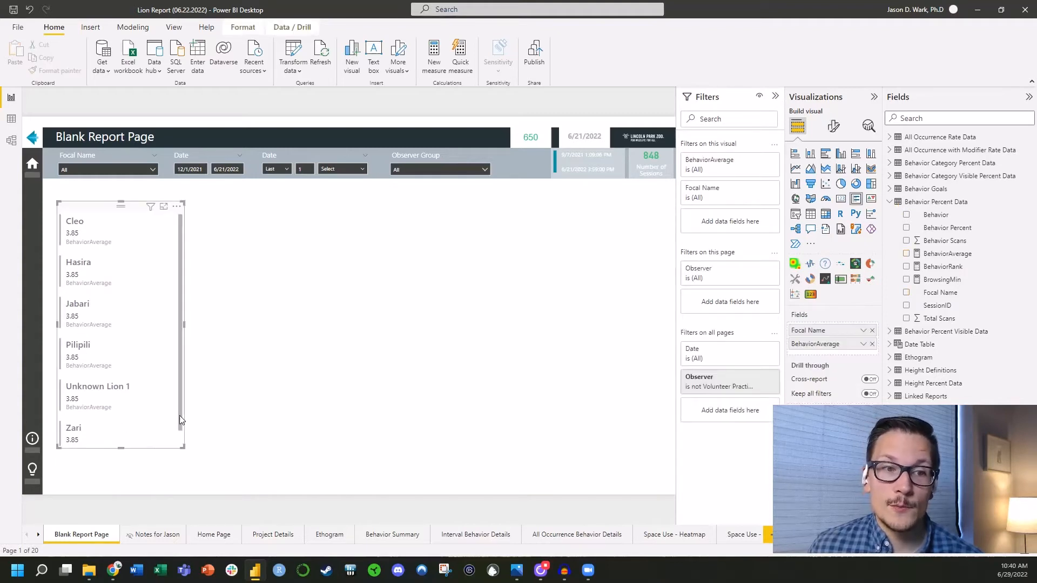
left_click_drag(119, 449, 119, 477)
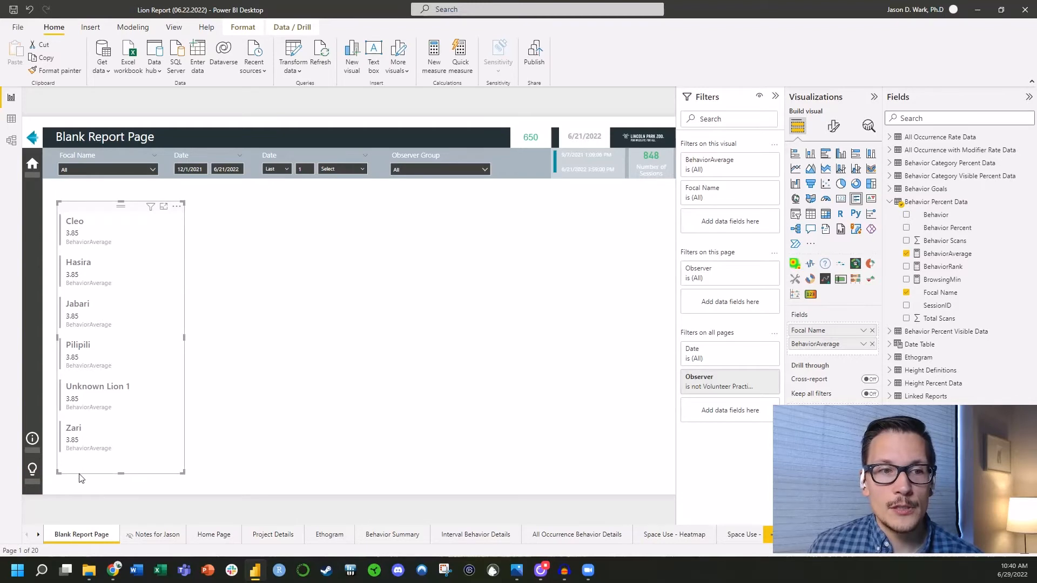
Replace BehaviorAverage in the multi-row card with the Behavior Percent field, keeping Focal Name first
left_click(863, 346)
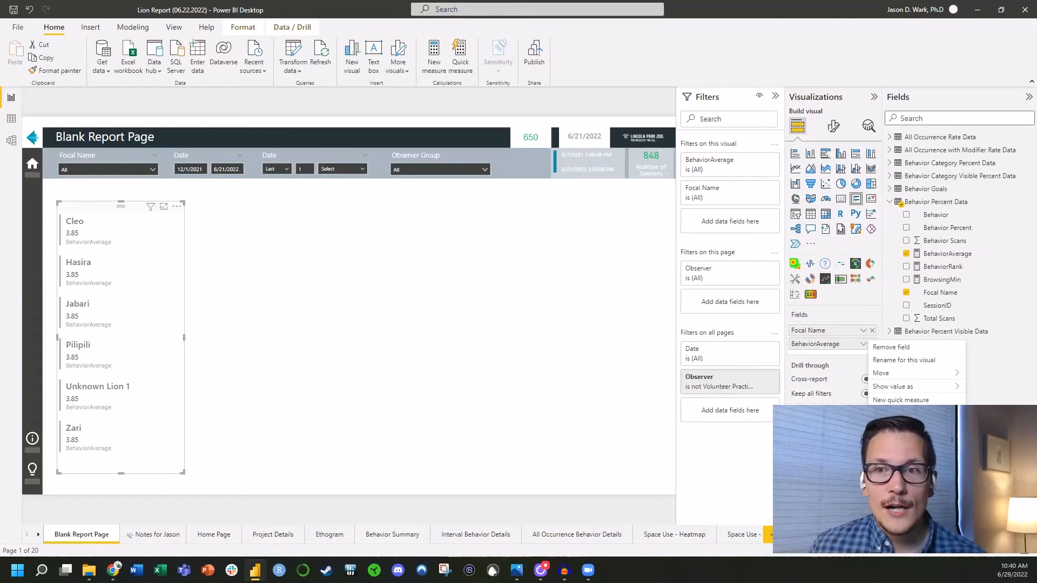
left_click(865, 355)
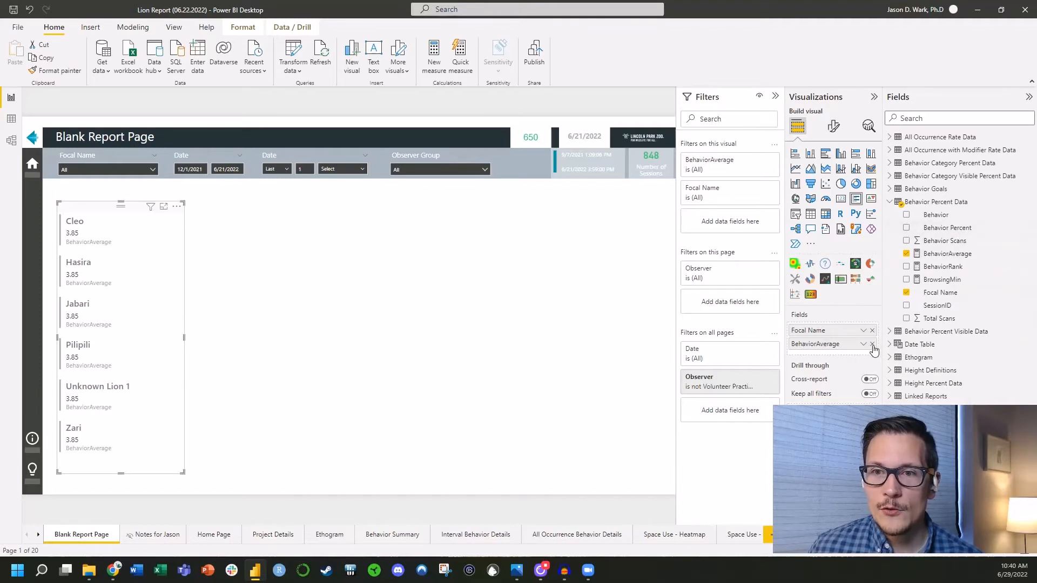
left_click(872, 344)
left_click_drag(948, 227, 829, 352)
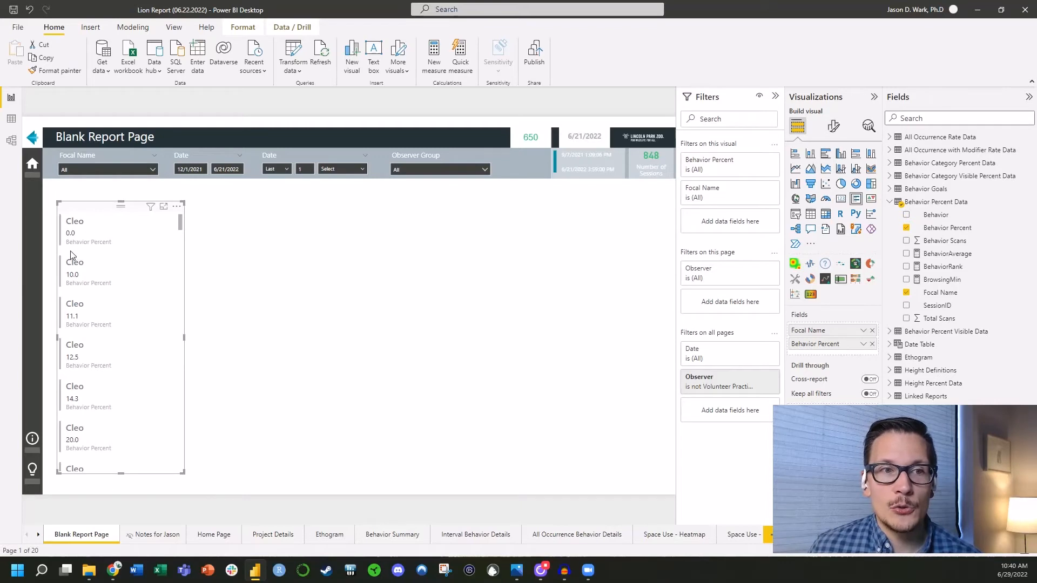
Summarize Behavior Percent as an average in the multi-row card
left_click(862, 346)
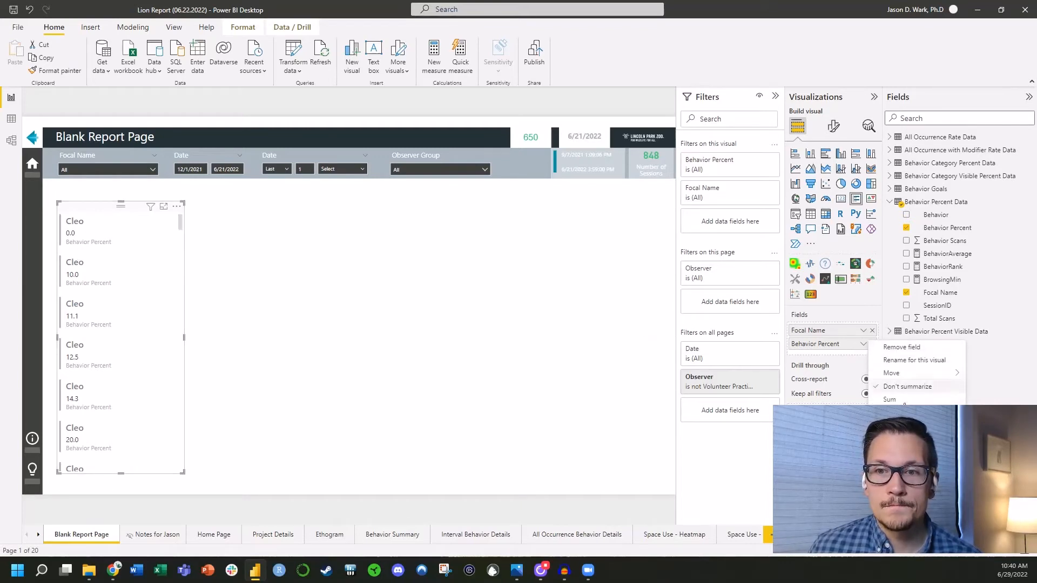
left_click(843, 362)
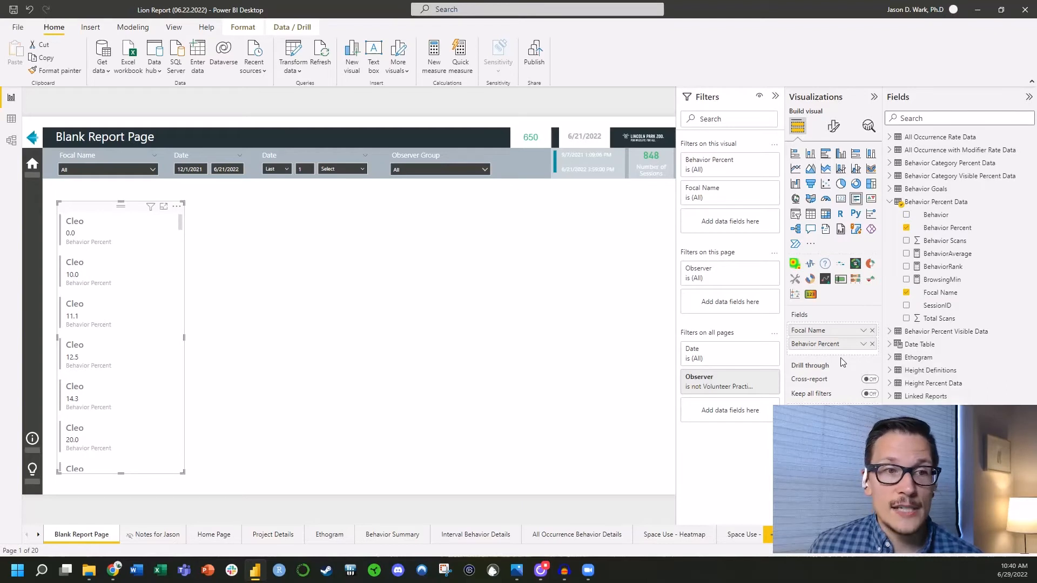
left_click(863, 345)
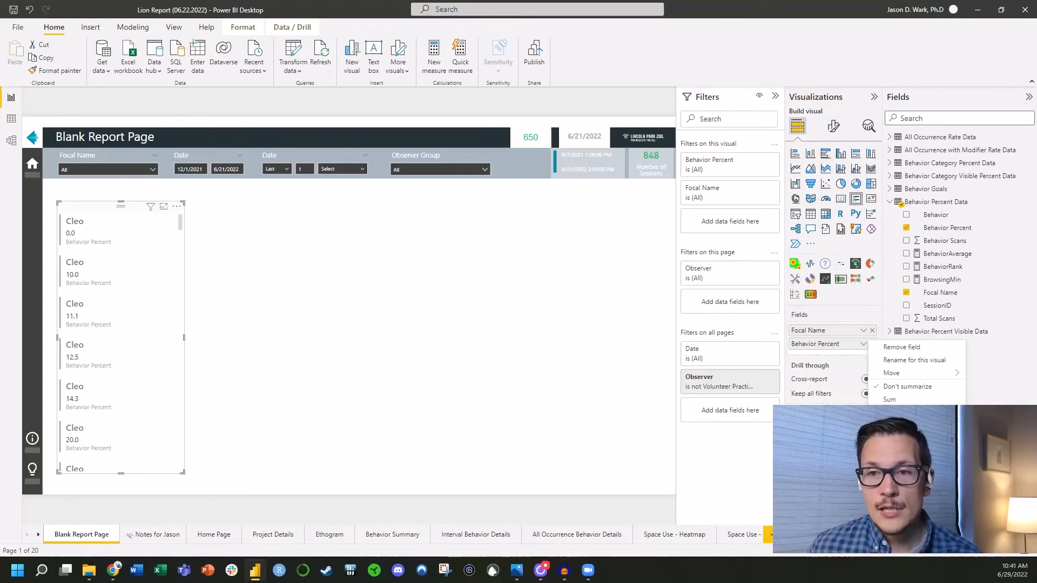
left_click(897, 412)
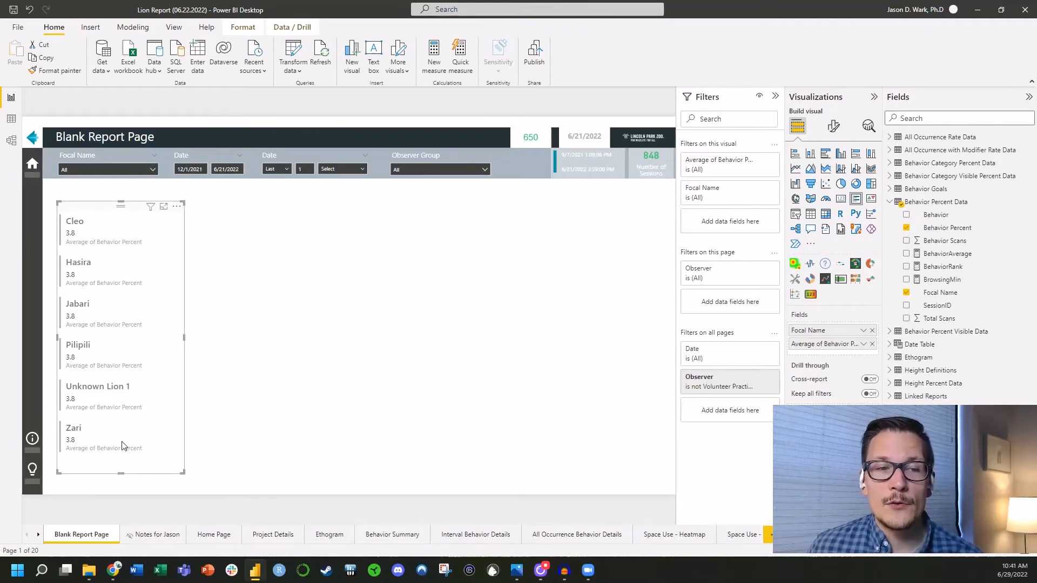
Add a separate slicer for the Behavior field beside the multi-row card and select Locomotion in it
left_click(797, 216)
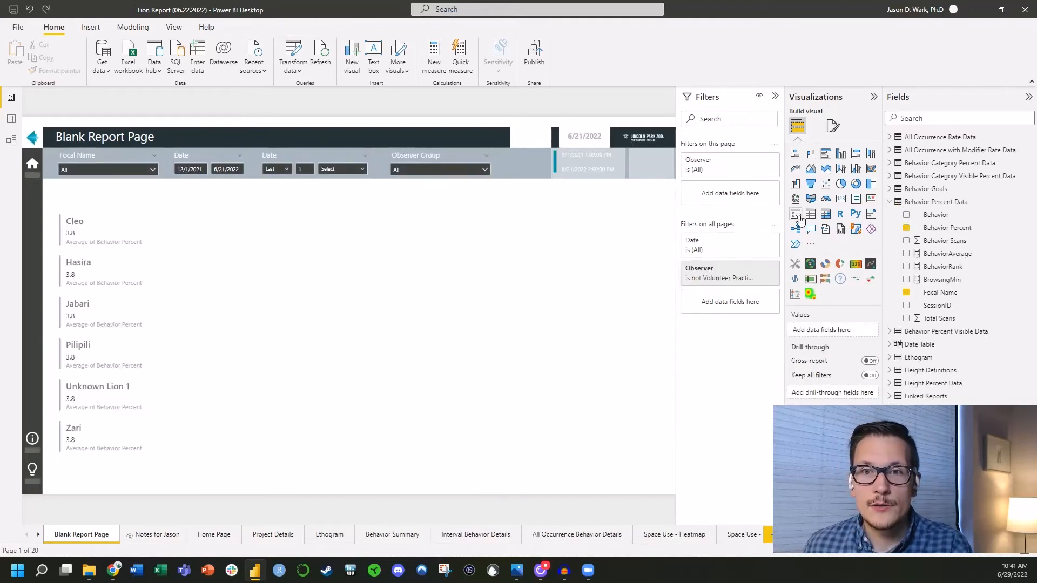
left_click(796, 216)
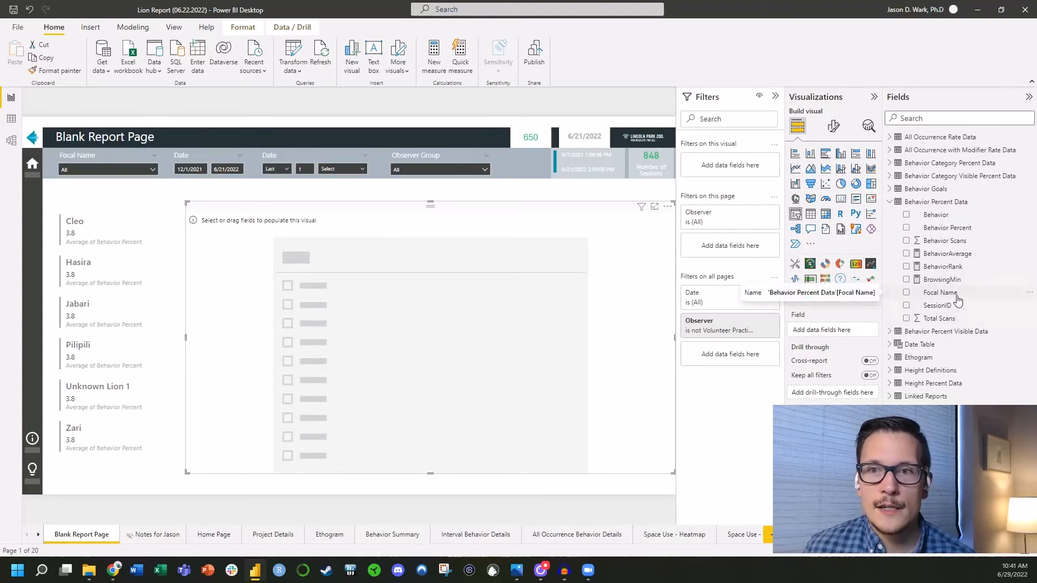
left_click_drag(943, 217, 829, 331)
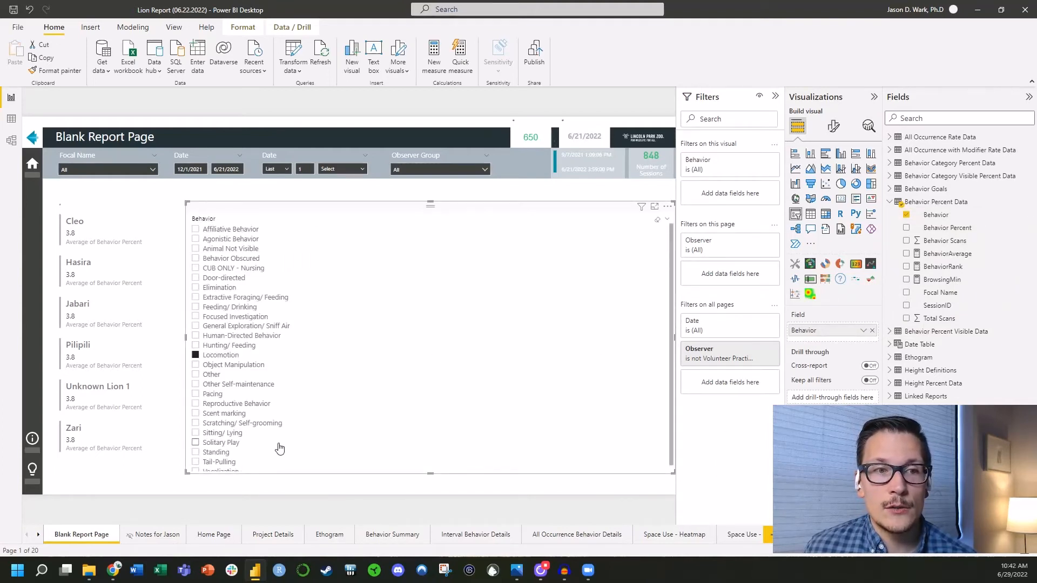
left_click(196, 356)
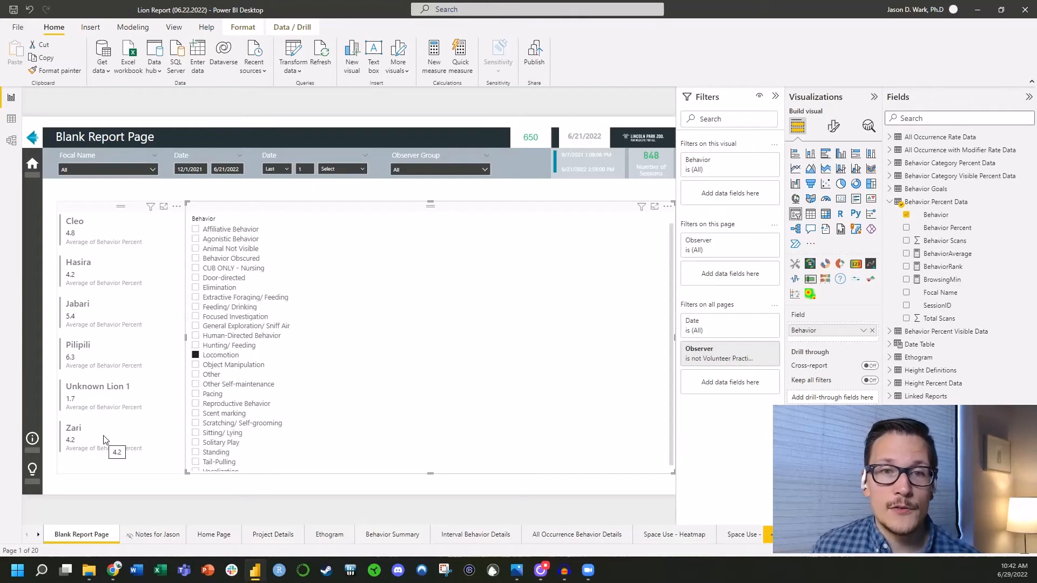
Narrow the Behavior slicer from its outer edge to roughly the width of its option labels
left_click_drag(676, 337, 352, 335)
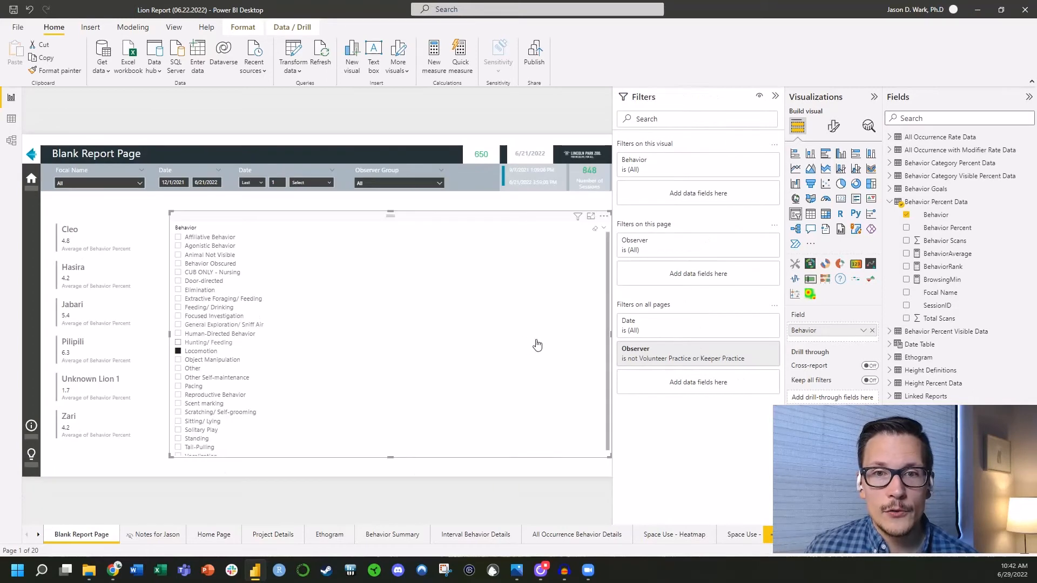
left_click(609, 335)
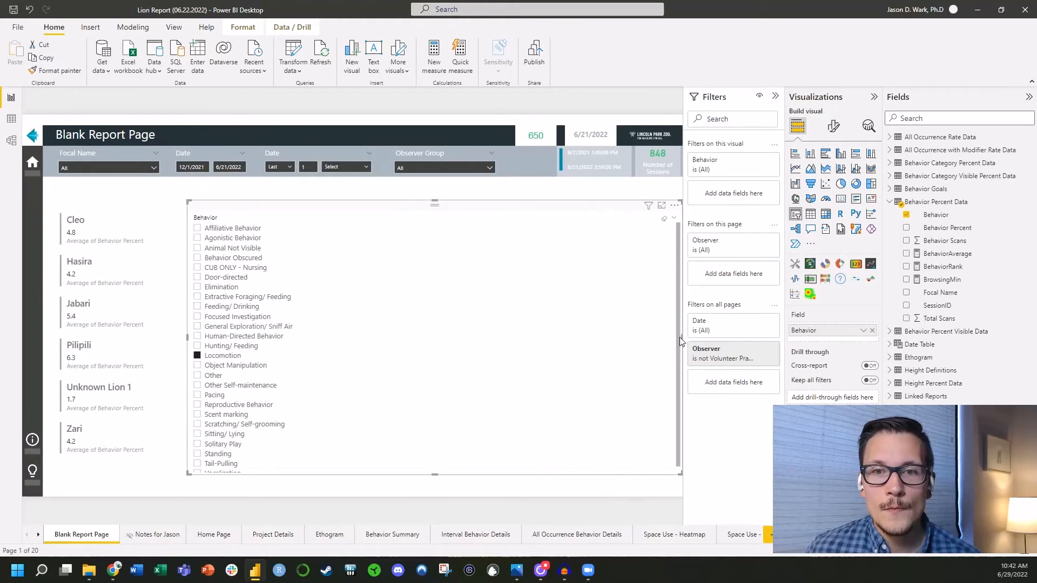
left_click_drag(681, 342, 297, 354)
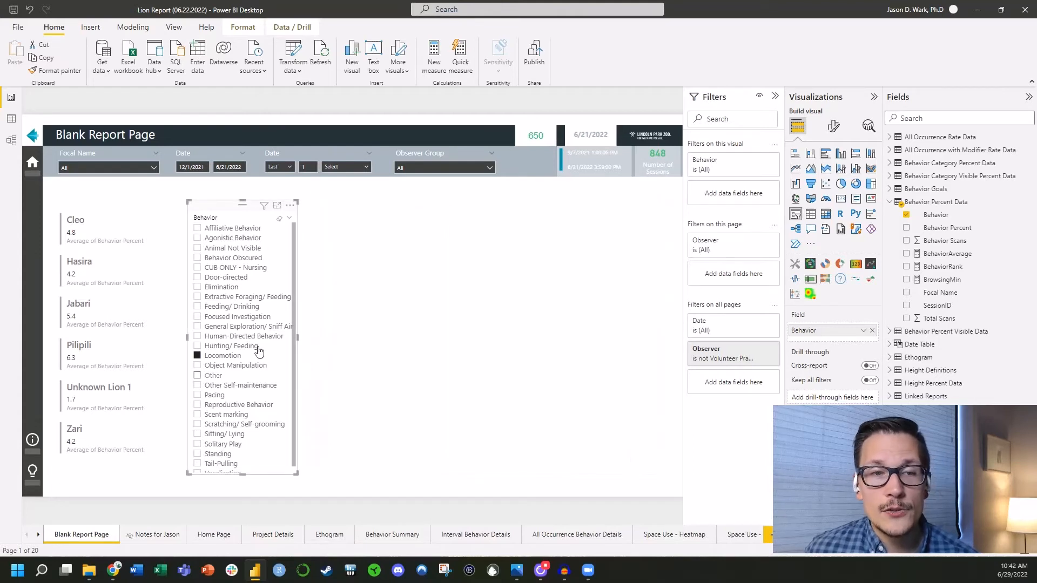
Change the Behavior slicer from a list to a dropdown and shorten it to fit the single selection box
left_click(289, 207)
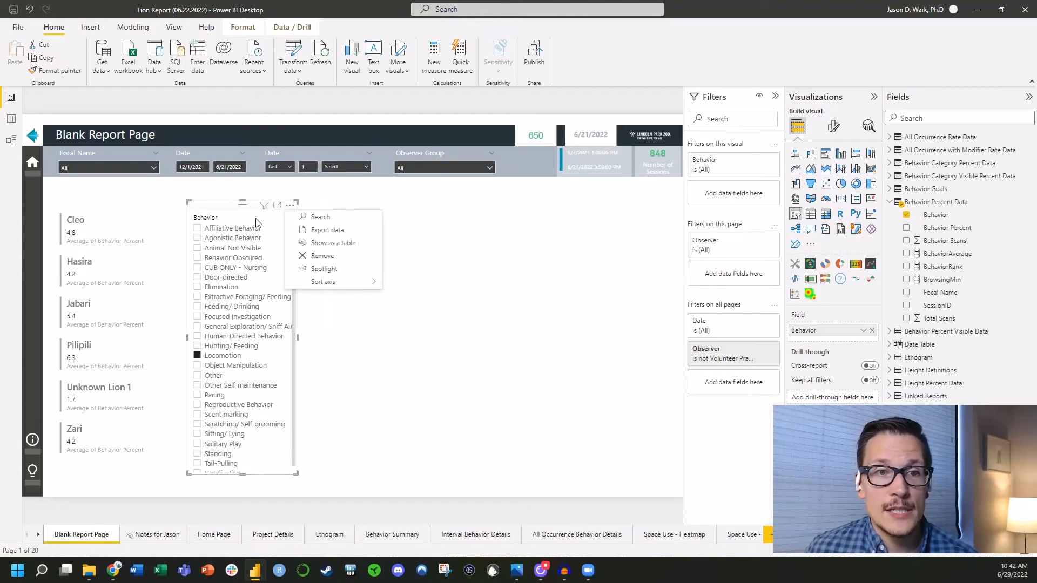
left_click(241, 212)
left_click(289, 220)
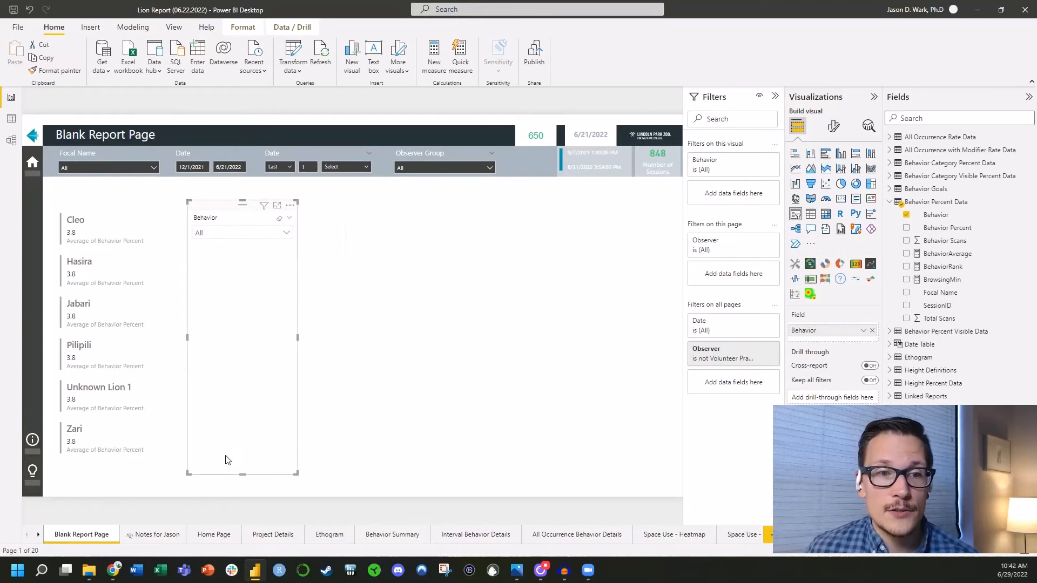
left_click_drag(242, 474, 243, 253)
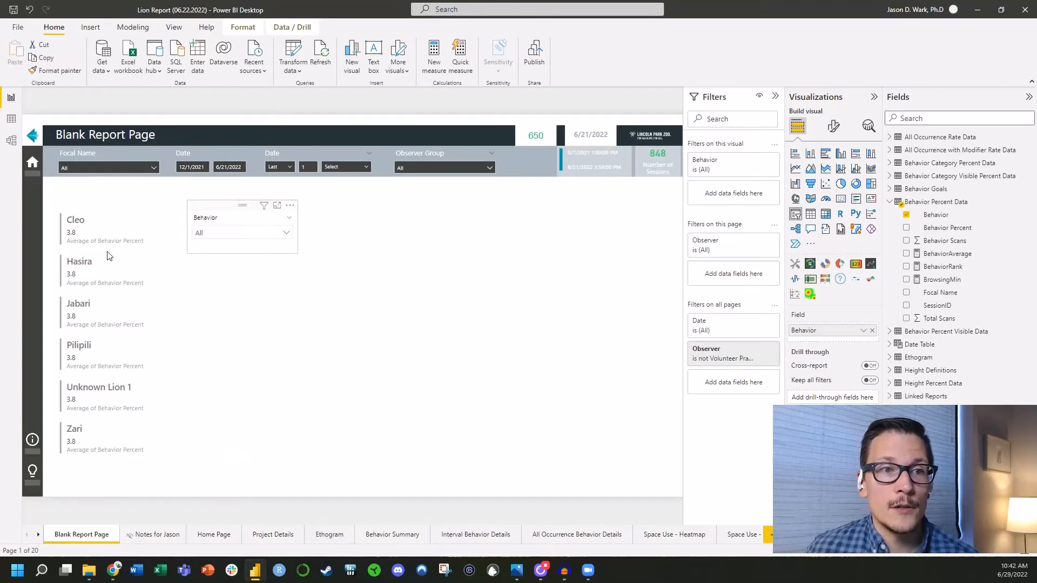
Shift the multi-row card down and place the Behavior slicer directly above it
left_click(104, 232)
left_click_drag(125, 211, 120, 261)
left_click_drag(230, 219, 98, 207)
left_click(394, 297)
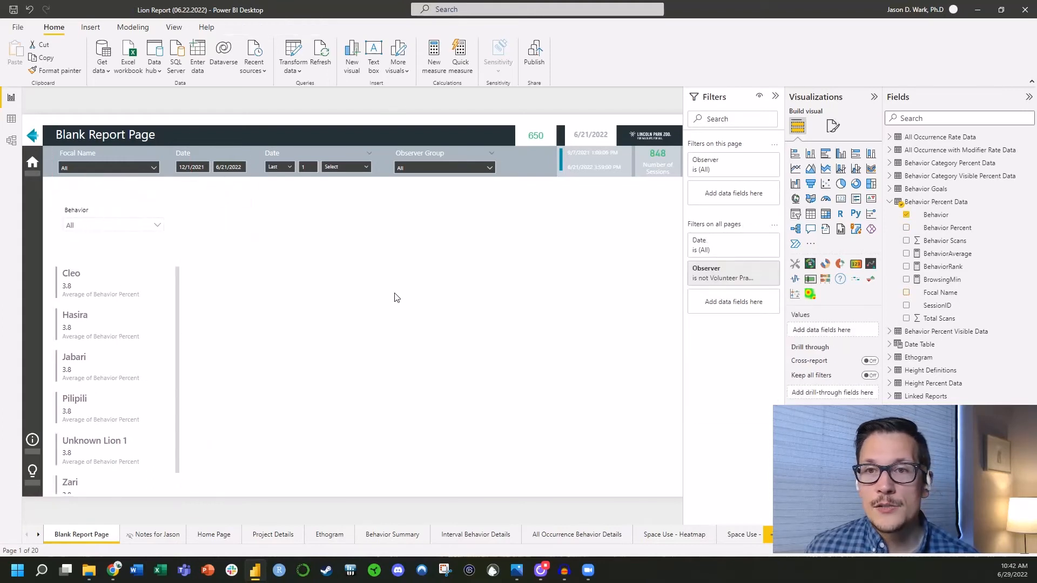
Add a clustered column chart beside the slicer with Behavior Percent on the Y-axis and Behavior on the X-axis
left_click(841, 157)
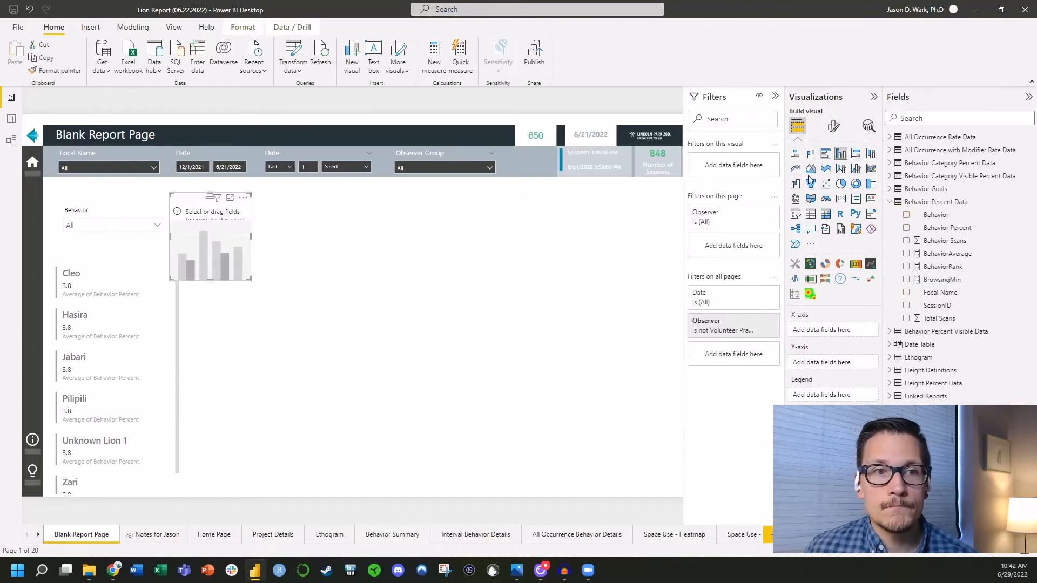
left_click_drag(203, 202, 256, 232)
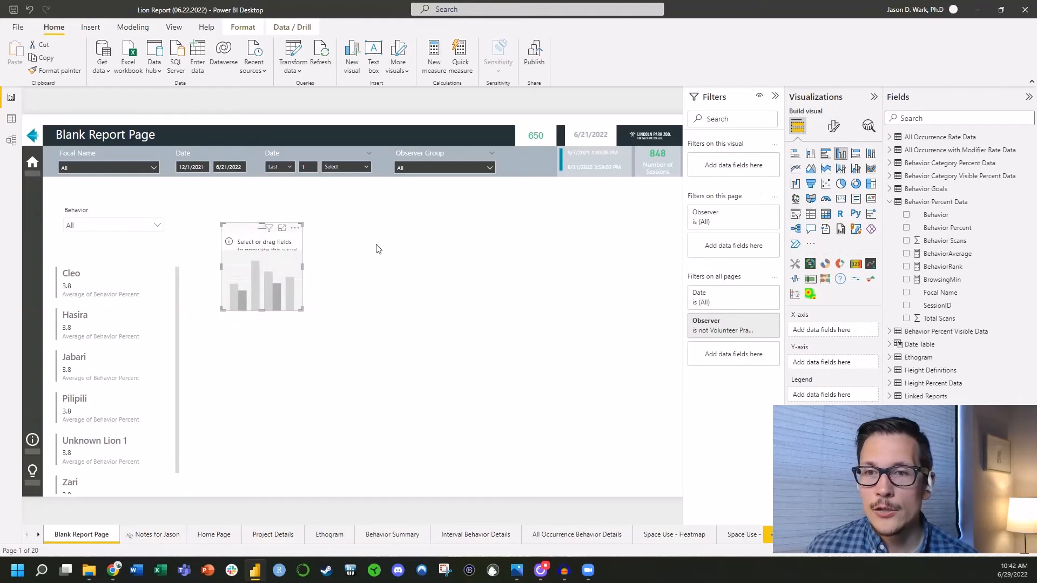
left_click_drag(952, 229, 832, 365)
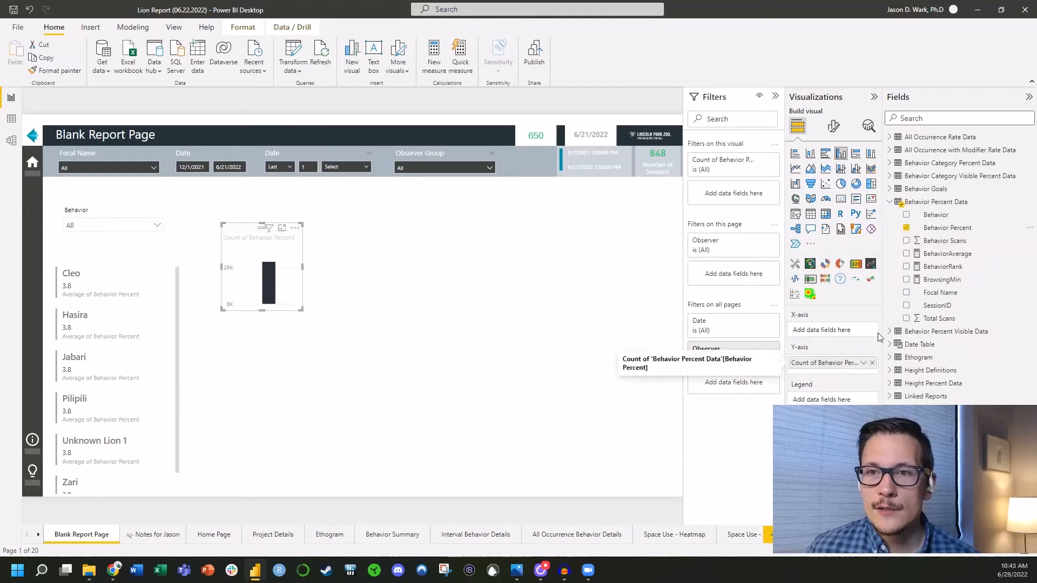
left_click_drag(940, 219, 819, 333)
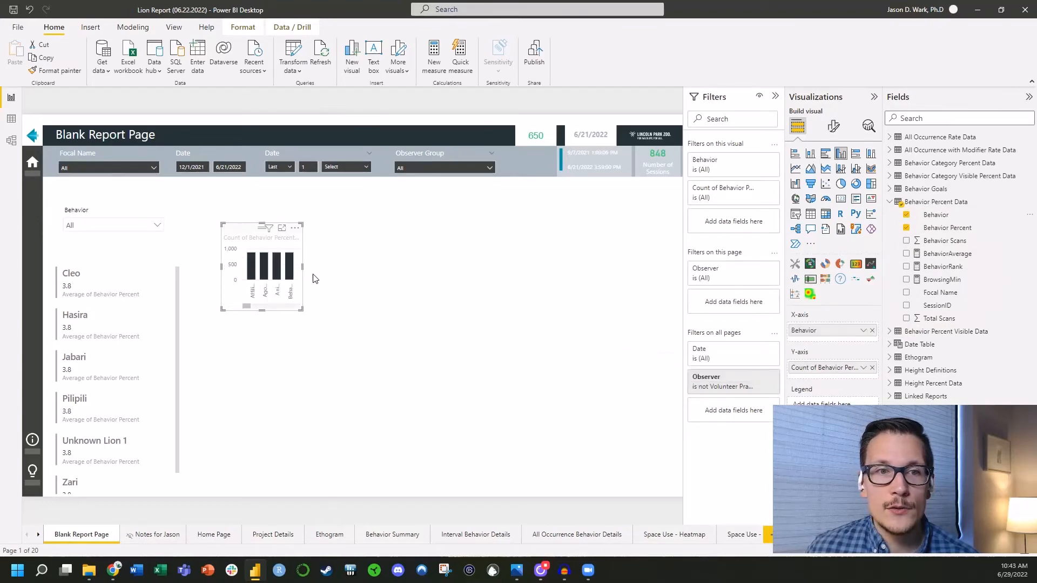
Enlarge the column chart to fill the empty page area and summarize its Behavior Percent values as an average
left_click_drag(303, 266, 659, 267)
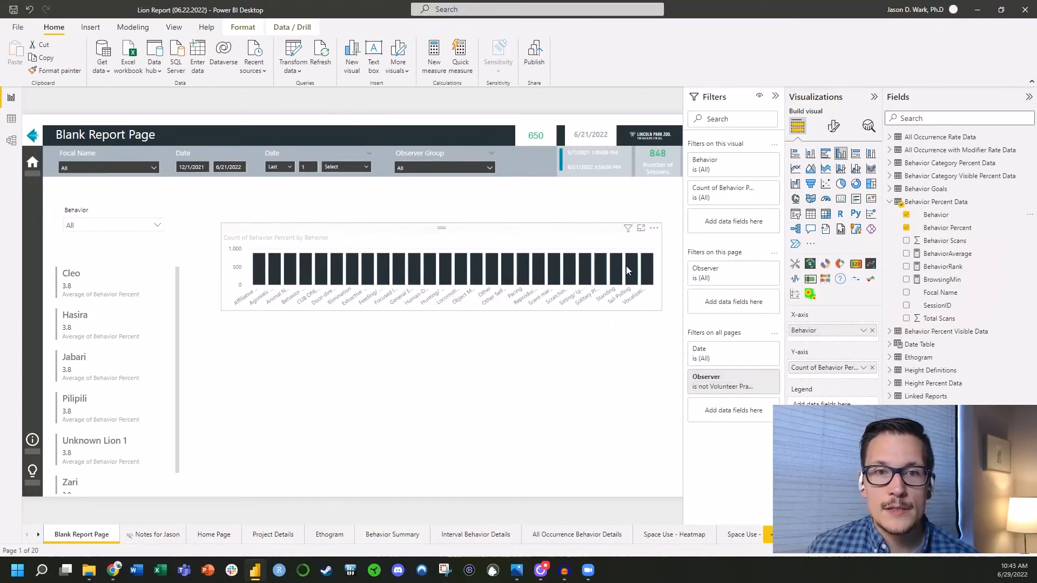
left_click_drag(442, 312, 426, 476)
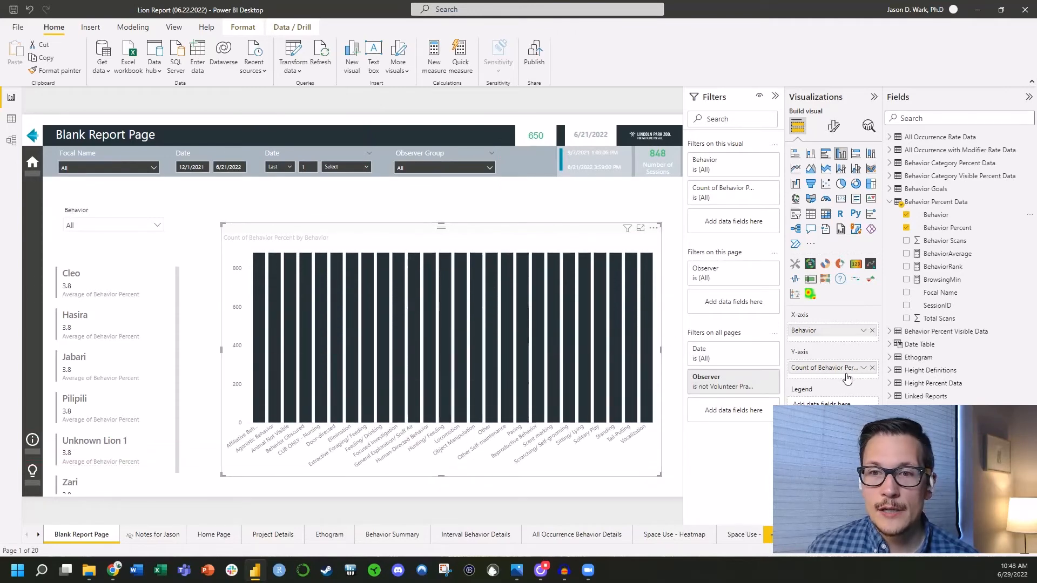
left_click(864, 369)
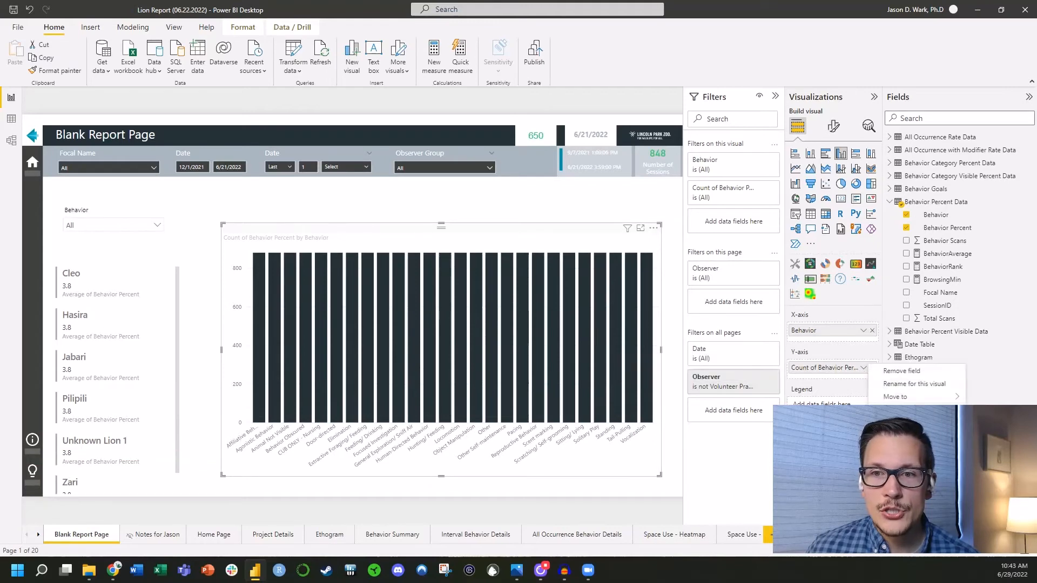
left_click(896, 438)
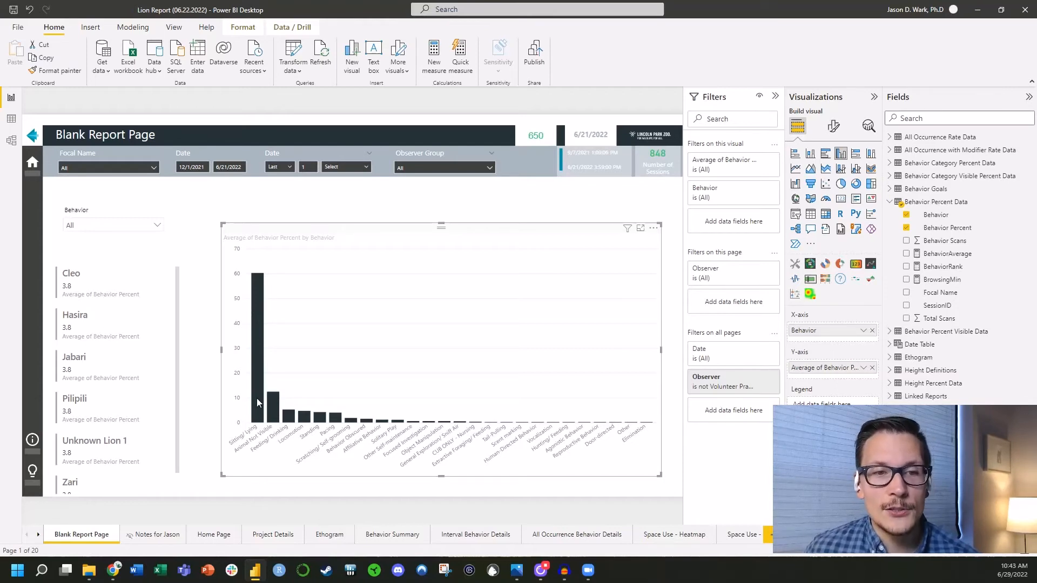
Add Focal Name as the column chart's legend, and move it to small multiples for a separate chart per lion
mouse_move(258, 406)
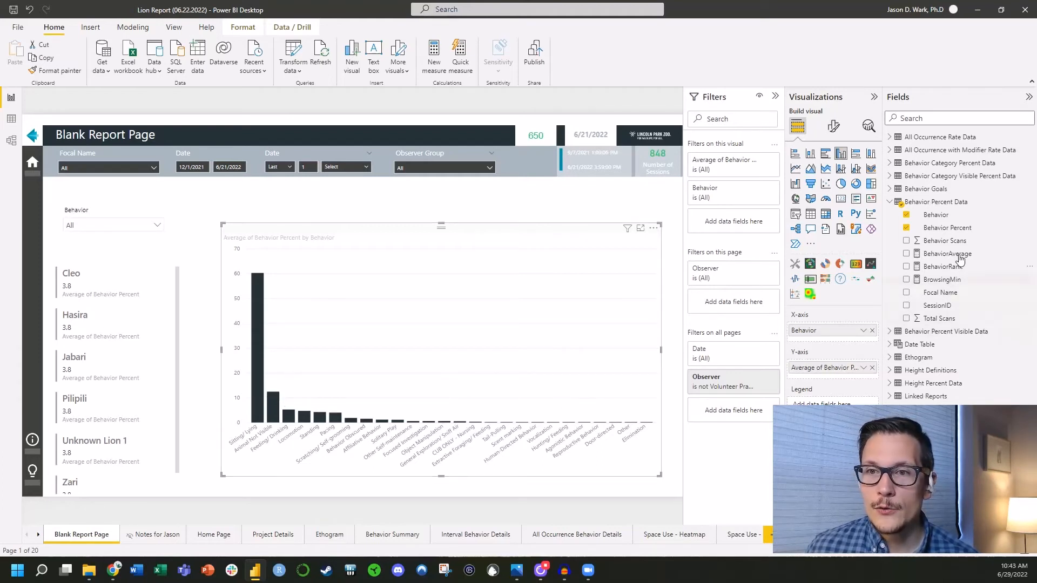
left_click_drag(949, 297, 807, 403)
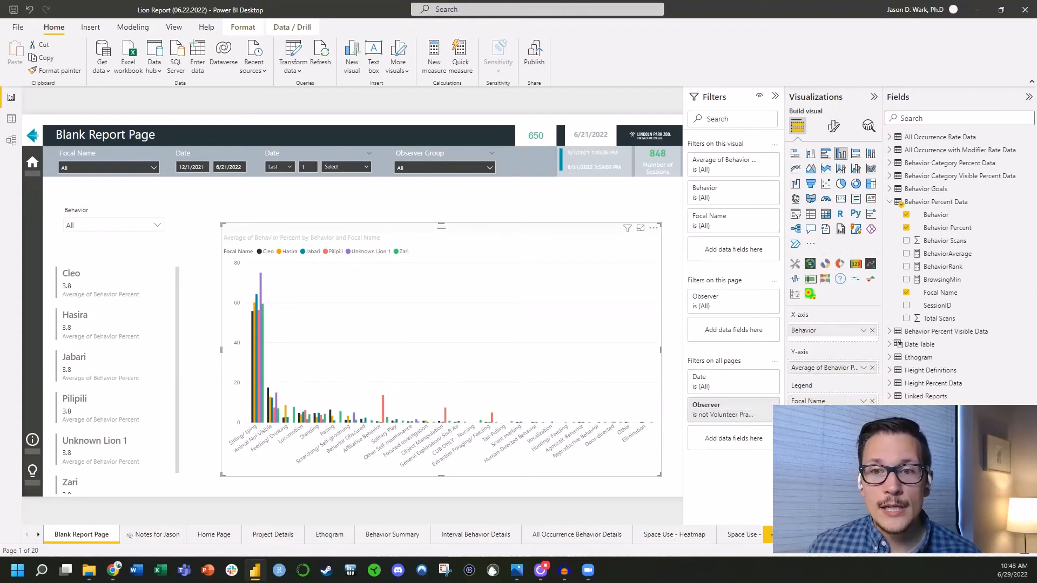
left_click_drag(810, 402, 821, 438)
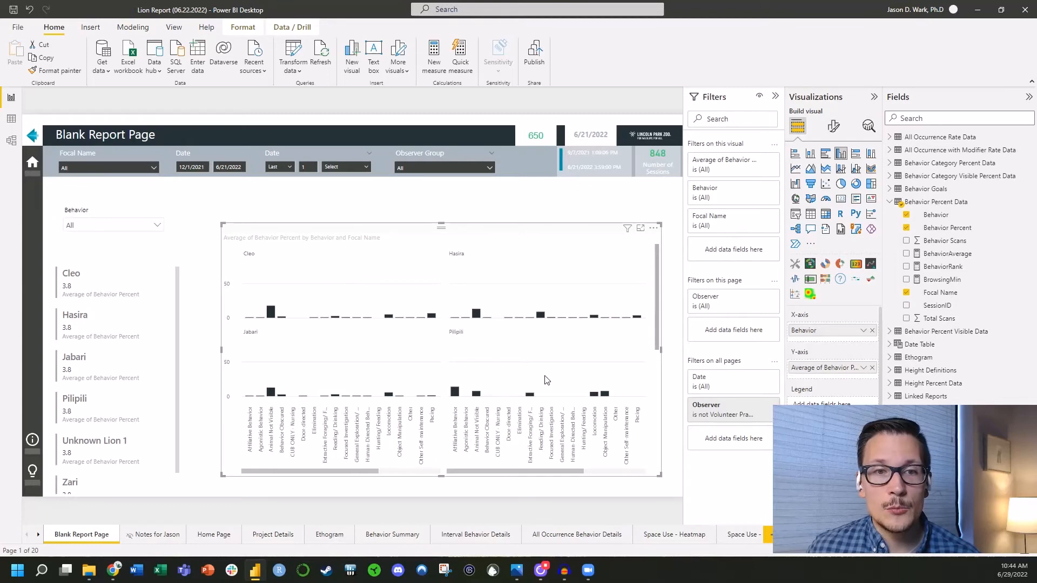
Move the small-multiples chart up and closer to the multi-row card, and extend its lower edge toward the page bottom
left_click_drag(503, 472, 453, 486)
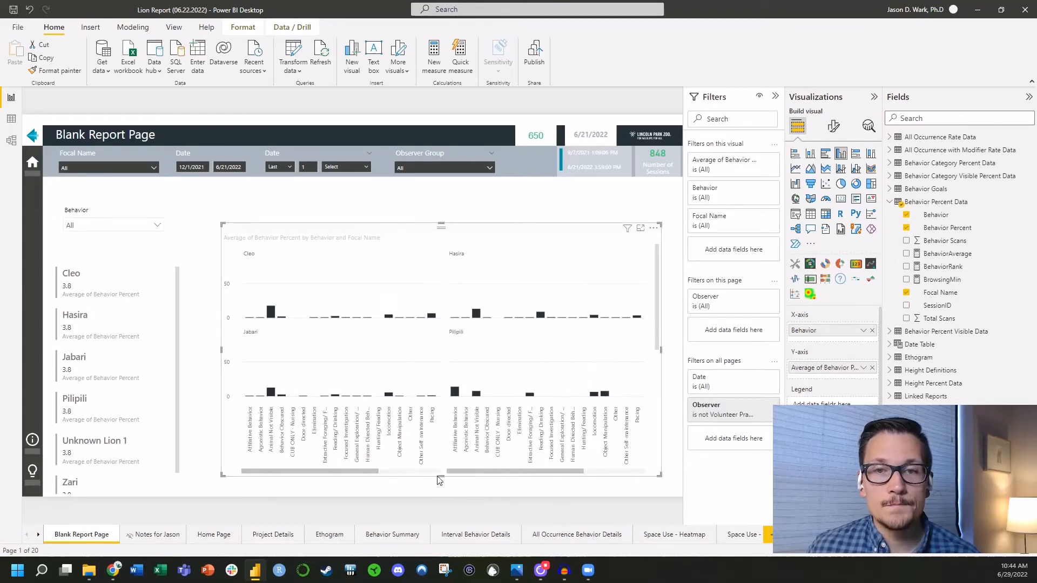
left_click(526, 221)
left_click_drag(481, 220, 454, 204)
left_click_drag(416, 460, 417, 488)
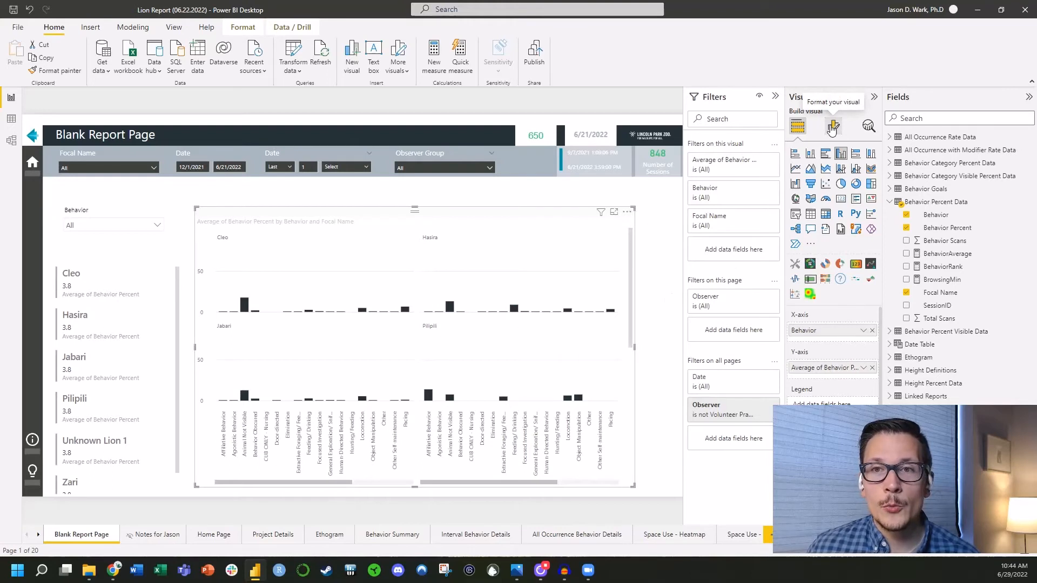
Review the chart's formatting and analytics options, nudge the chart slightly up and to the left, and deselect it
left_click(833, 128)
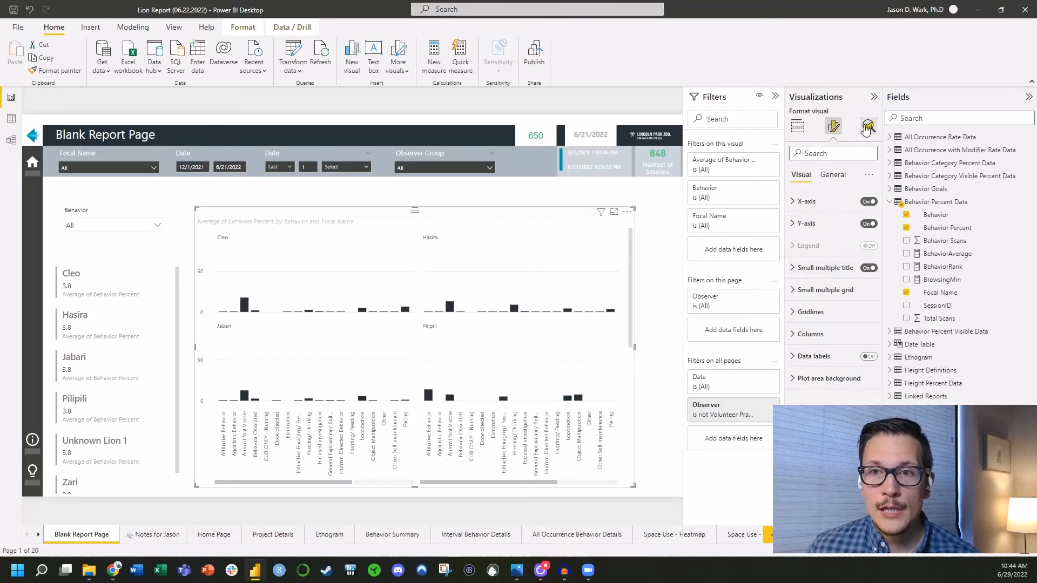
left_click(867, 128)
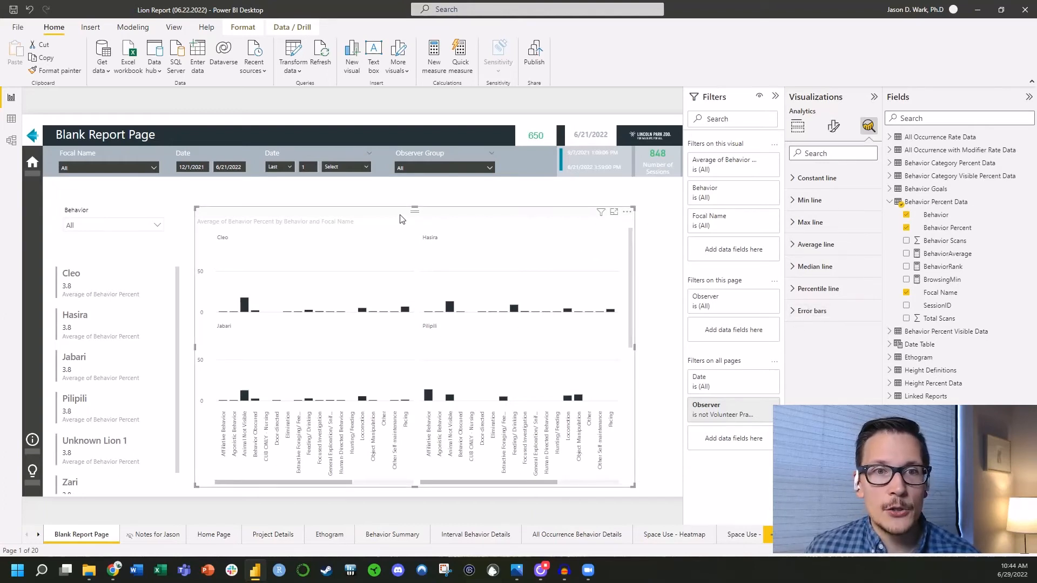
left_click_drag(400, 215, 393, 205)
left_click(647, 283)
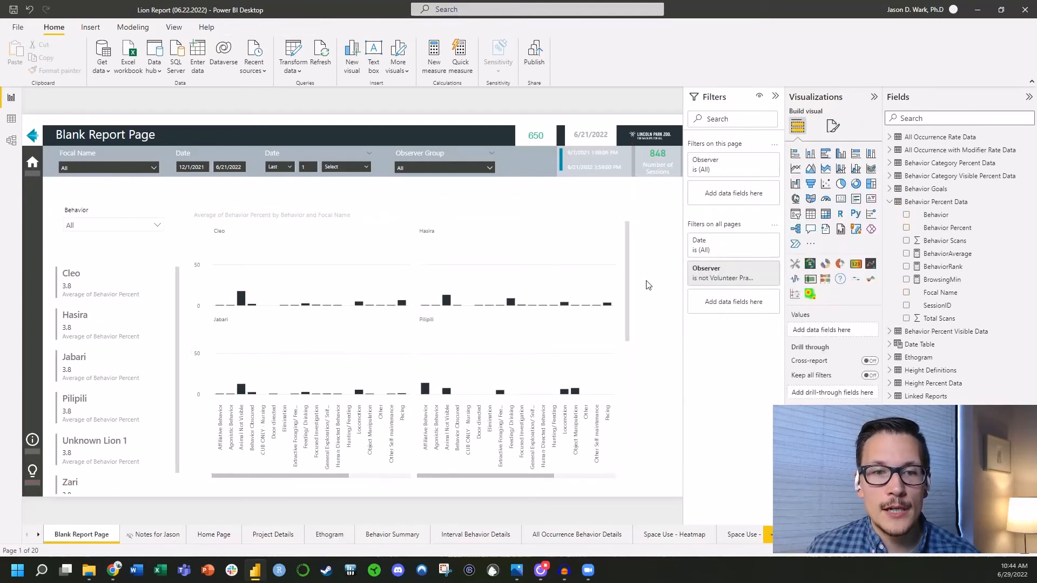